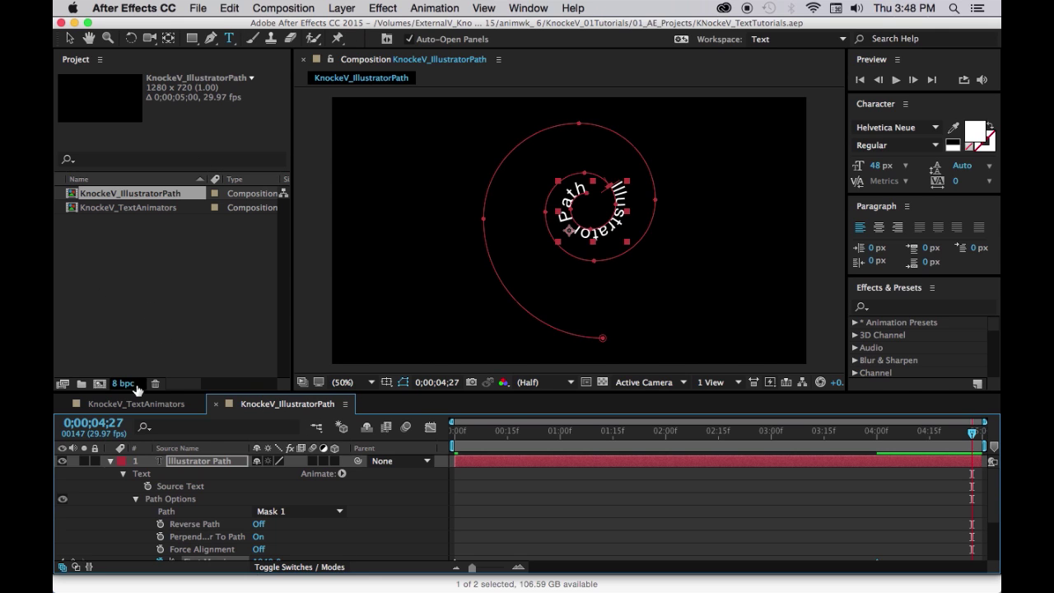
Create a 1280×720, 29.97 fps, five-second composition named KnockeVMotionSketch.
{"action": "left_click", "coordinate": [100, 383]}
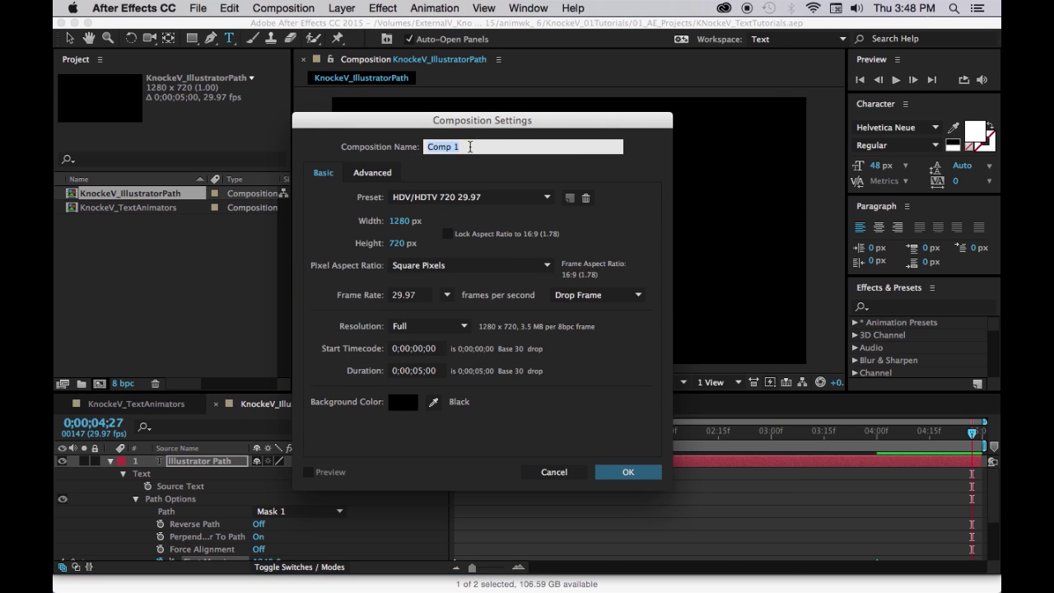
{"action": "key", "text": "BackSpace"}
{"action": "type", "text": "Kno"}
{"action": "type", "text": "ce"}
{"action": "type", "text": "eV"}
{"action": "type", "text": "Motion"}
{"action": "type", "text": "Sh"}
{"action": "type", "text": "etch"}
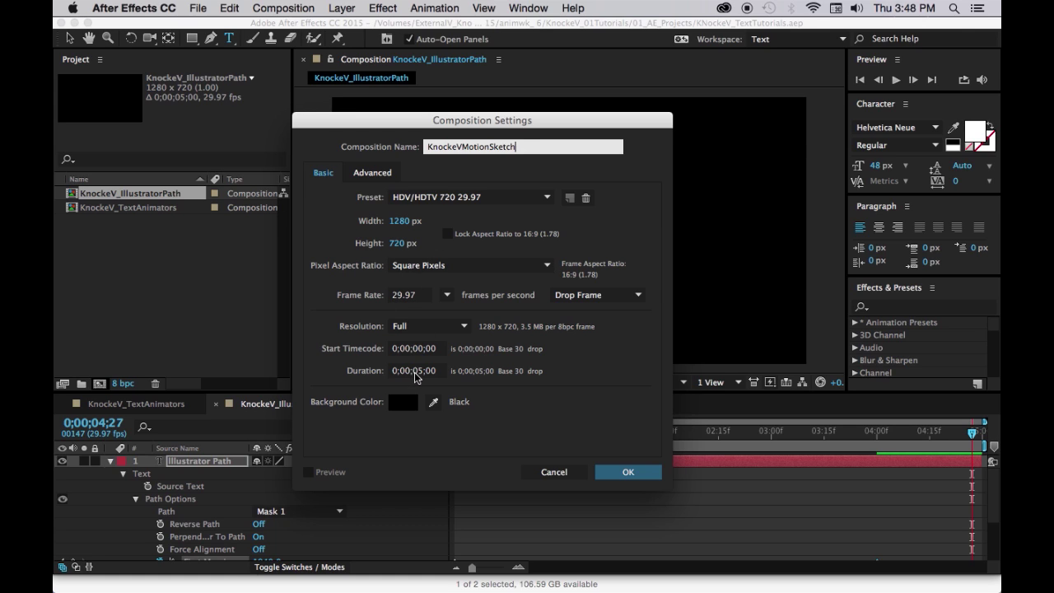
{"action": "left_click", "coordinate": [599, 478]}
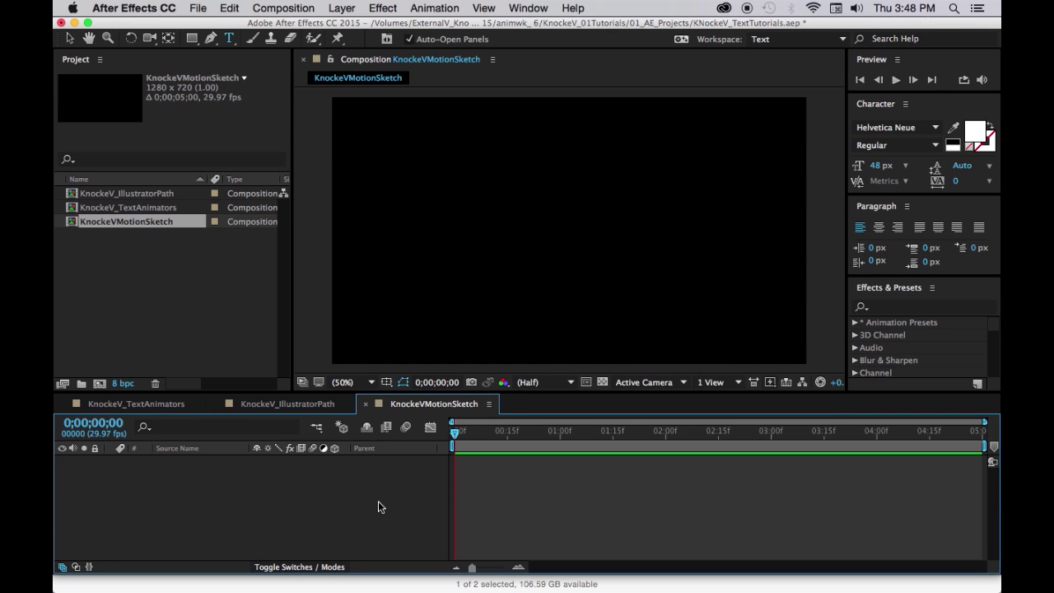
Switch to the Standard workspace, reset it to its default layout, and select the Selection tool.
{"action": "left_click", "coordinate": [778, 40]}
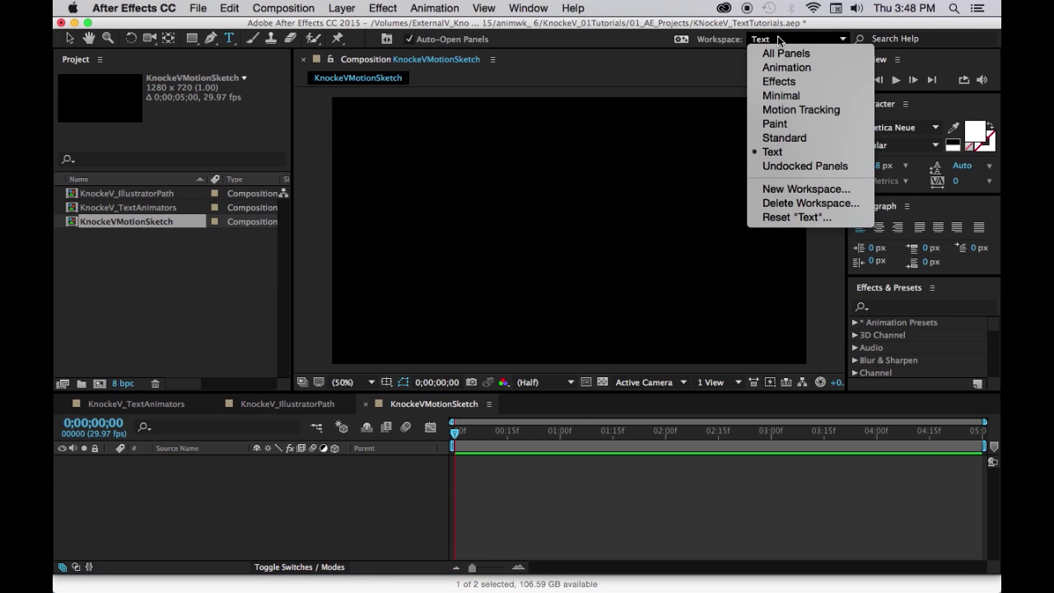
{"action": "left_click", "coordinate": [786, 138]}
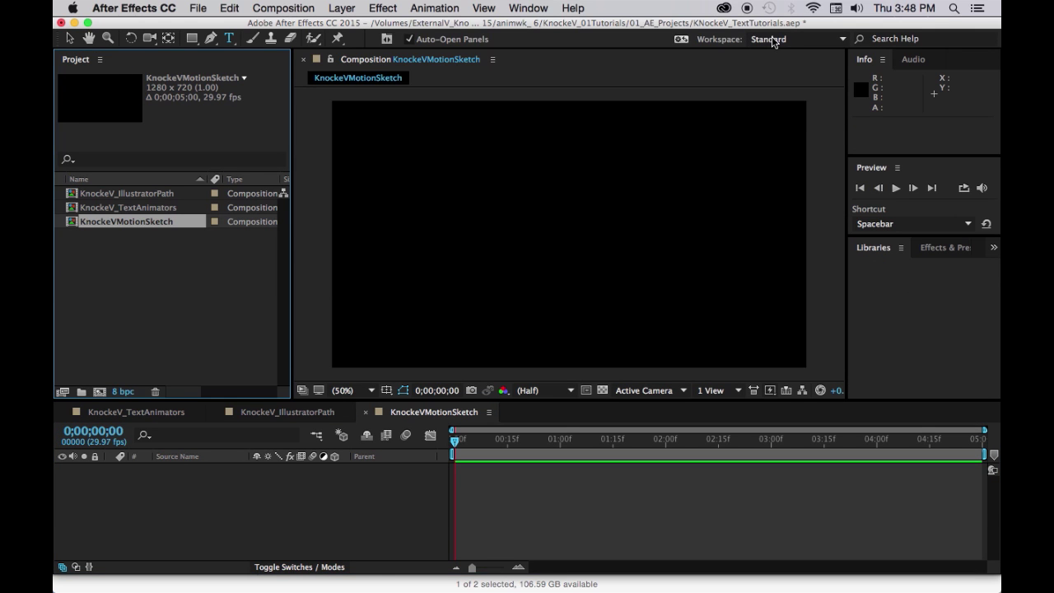
{"action": "left_click", "coordinate": [843, 38]}
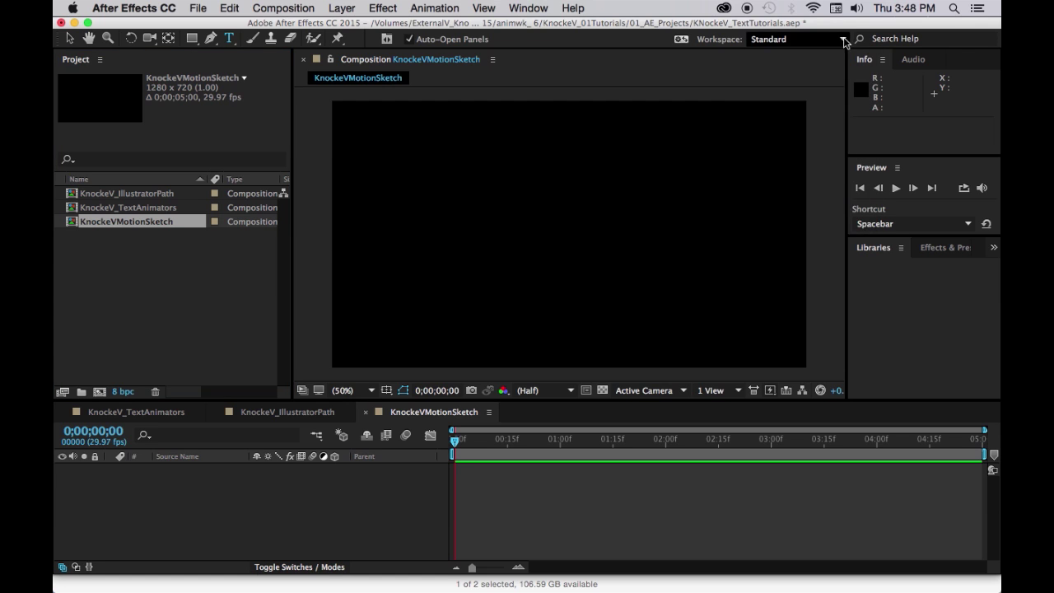
{"action": "left_click", "coordinate": [843, 39]}
{"action": "left_click", "coordinate": [796, 218]}
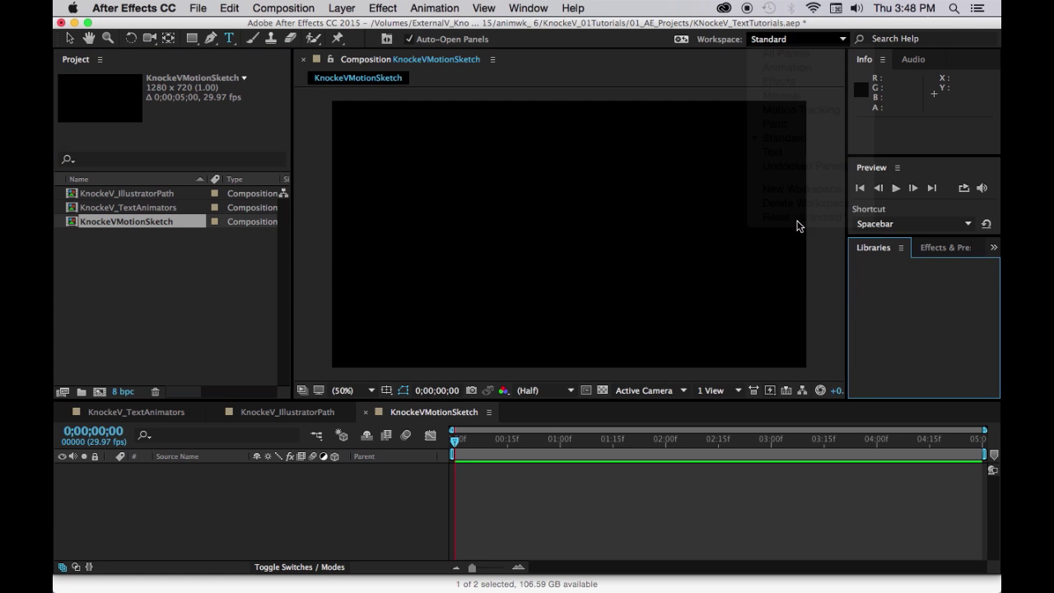
{"action": "left_click", "coordinate": [642, 321]}
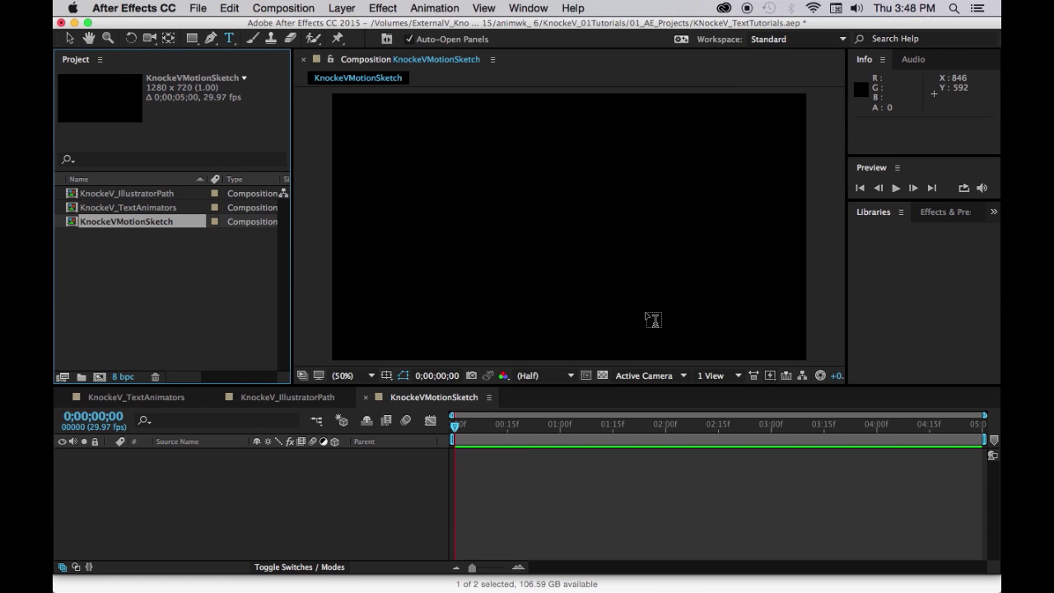
{"action": "left_click", "coordinate": [70, 39]}
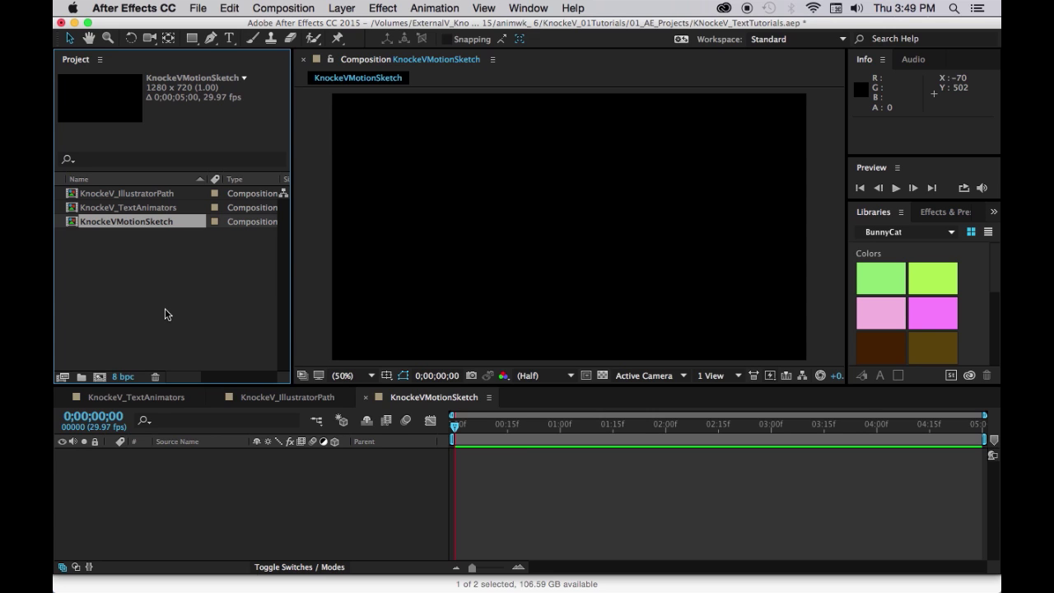
Draw a small red circle near the upper left with the Ellipse tool, then return to Selection.
{"action": "left_click", "coordinate": [195, 39]}
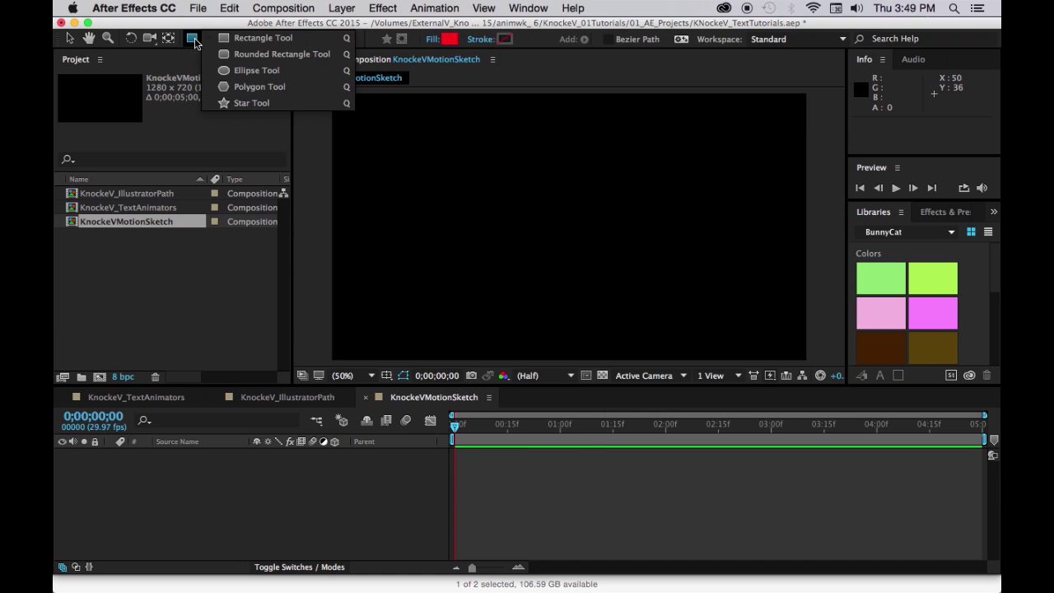
{"action": "left_click", "coordinate": [247, 70]}
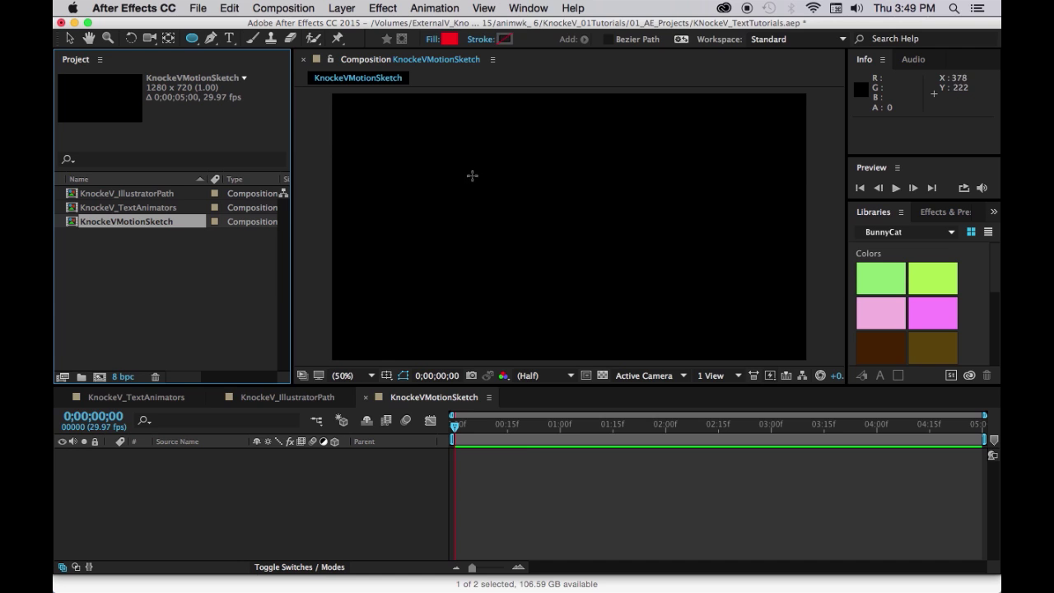
{"action": "left_click", "coordinate": [443, 174]}
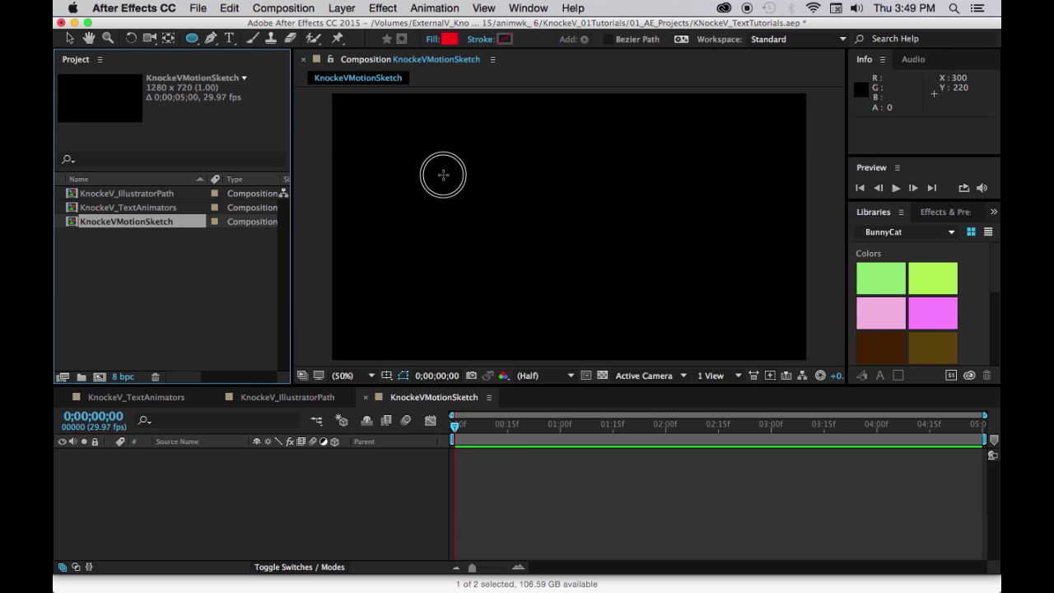
{"action": "left_click_drag", "start_coordinate": [443, 175], "coordinate": [468, 200]}
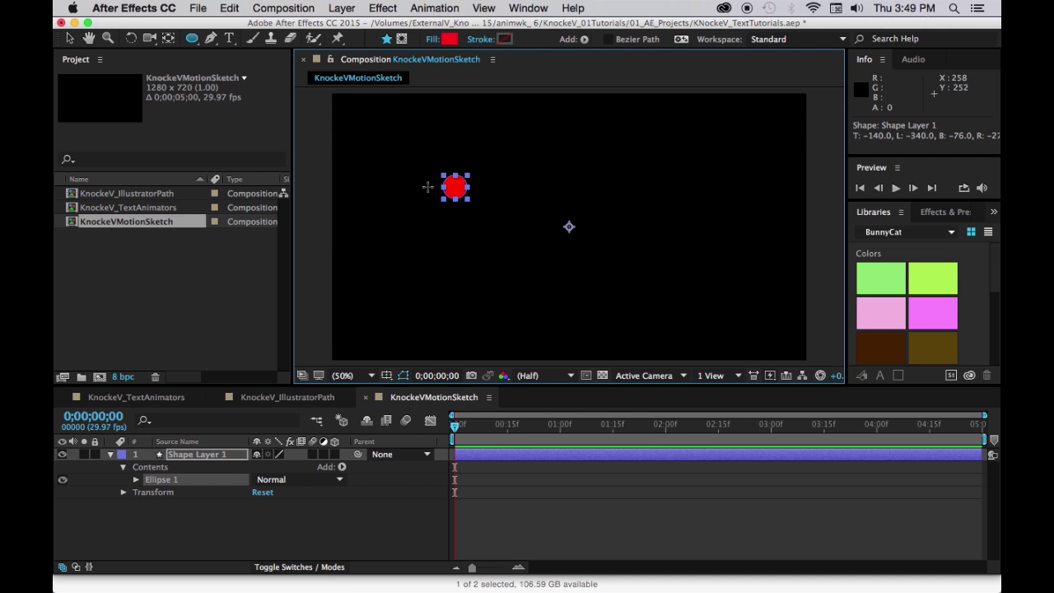
{"action": "key", "text": "v"}
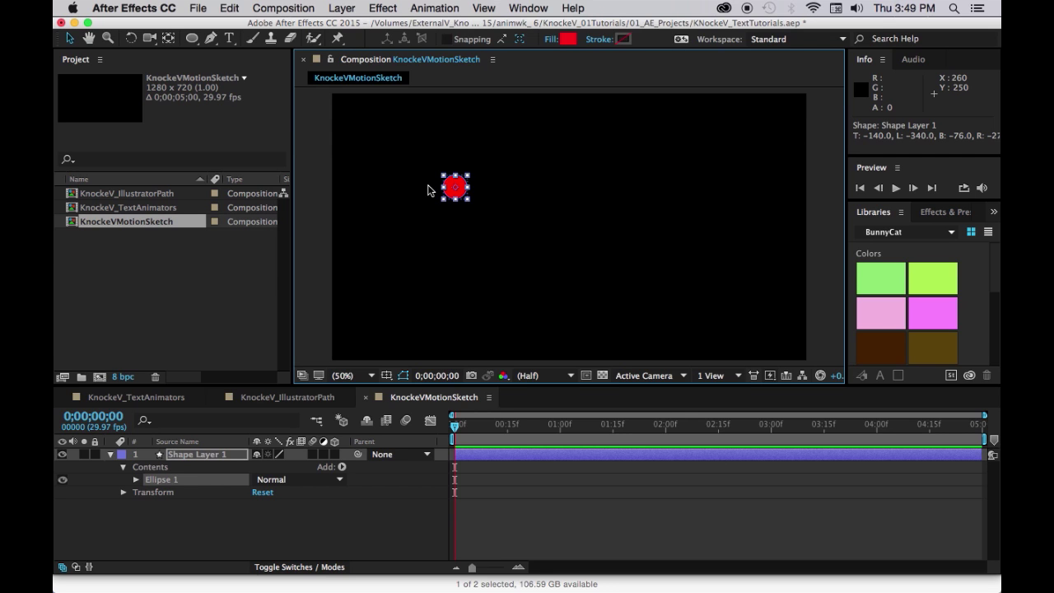
Show Motion Sketch with smoothing 20, fit the full five seconds in the timeline, and centre the circle.
{"action": "left_click", "coordinate": [542, 9]}
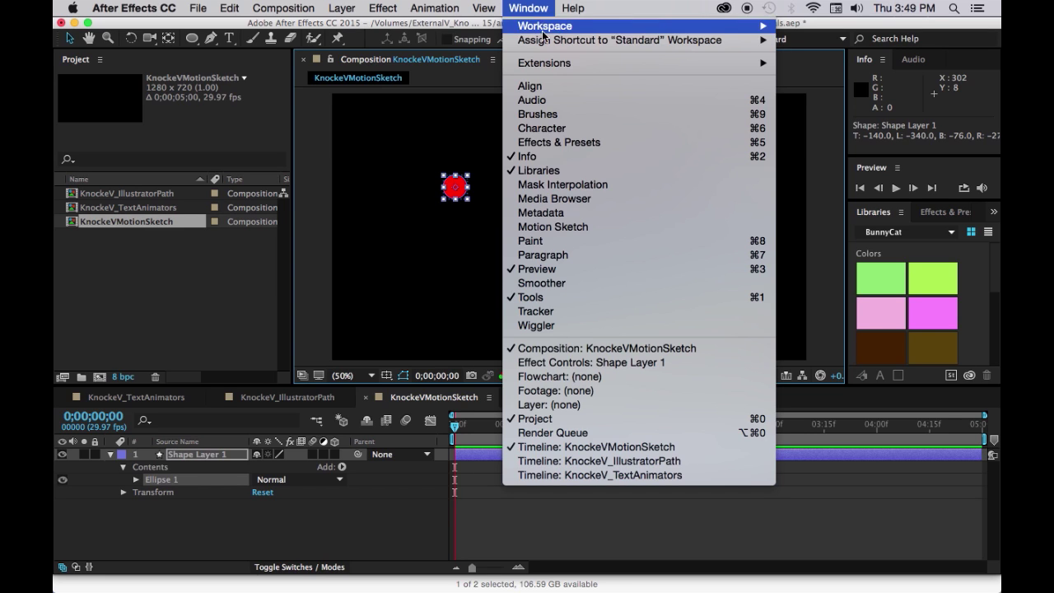
{"action": "left_click", "coordinate": [562, 229]}
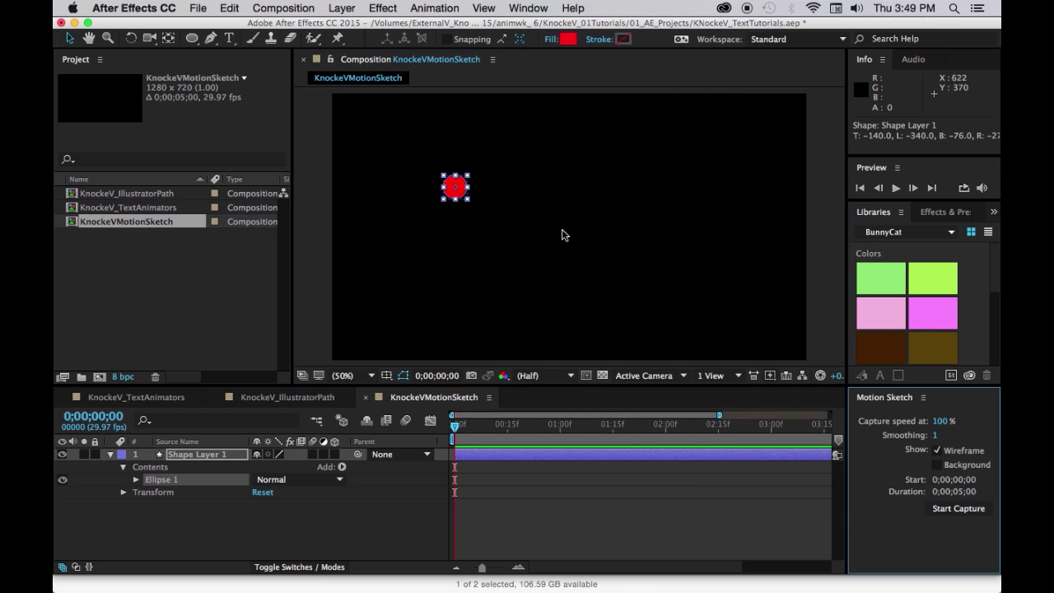
{"action": "left_click", "coordinate": [934, 434]}
{"action": "type", "text": "20"}
{"action": "key", "text": "Return"}
{"action": "left_click", "coordinate": [456, 568]}
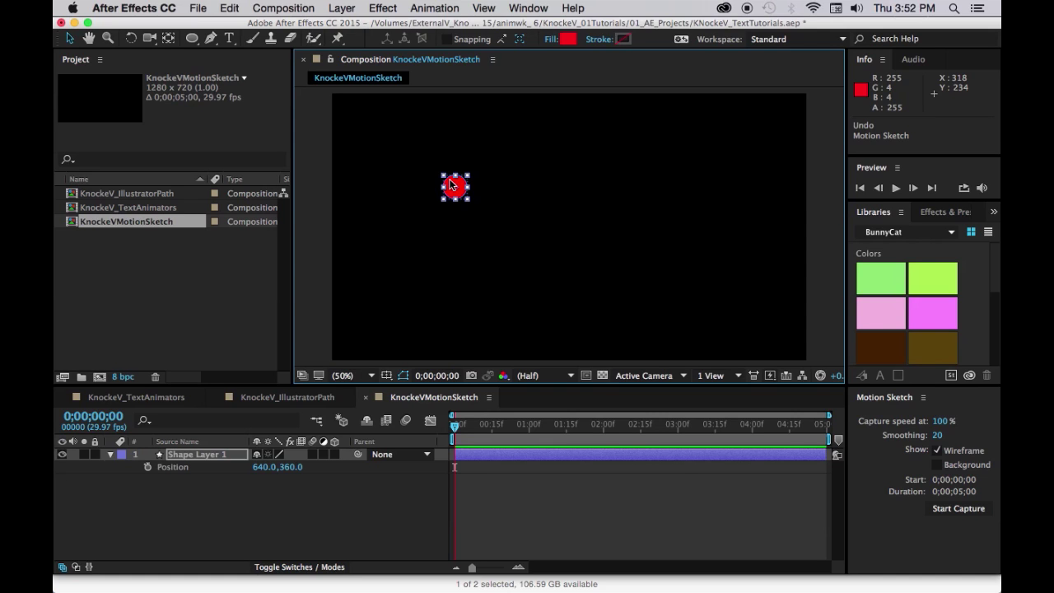
{"action": "left_click_drag", "start_coordinate": [450, 184], "coordinate": [565, 228]}
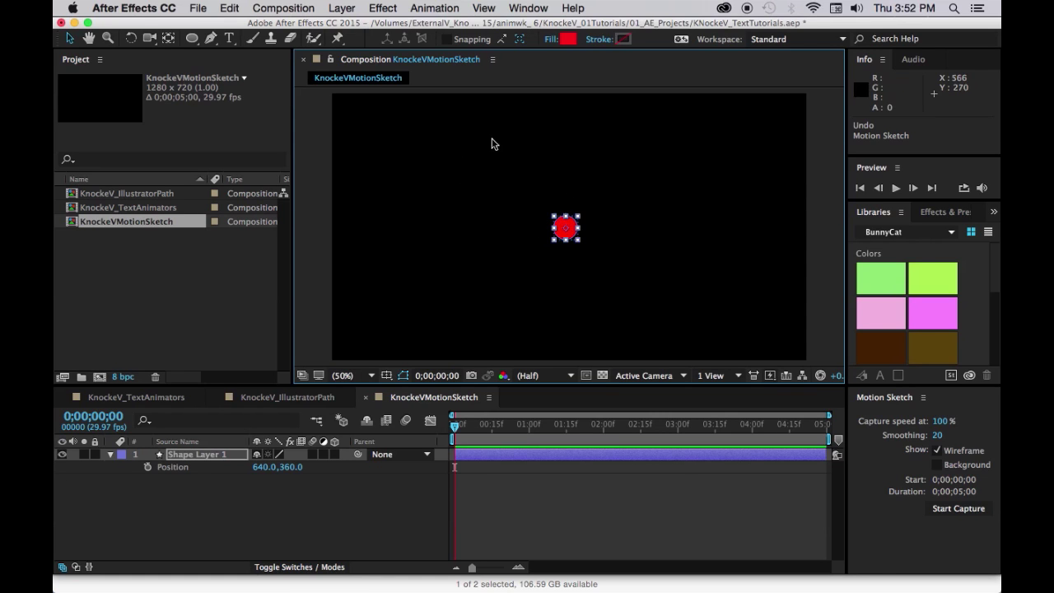
Turn on the Title/Action Safe guides and nudge the red circle slightly right and up.
{"action": "left_click", "coordinate": [387, 376]}
{"action": "left_click", "coordinate": [397, 382]}
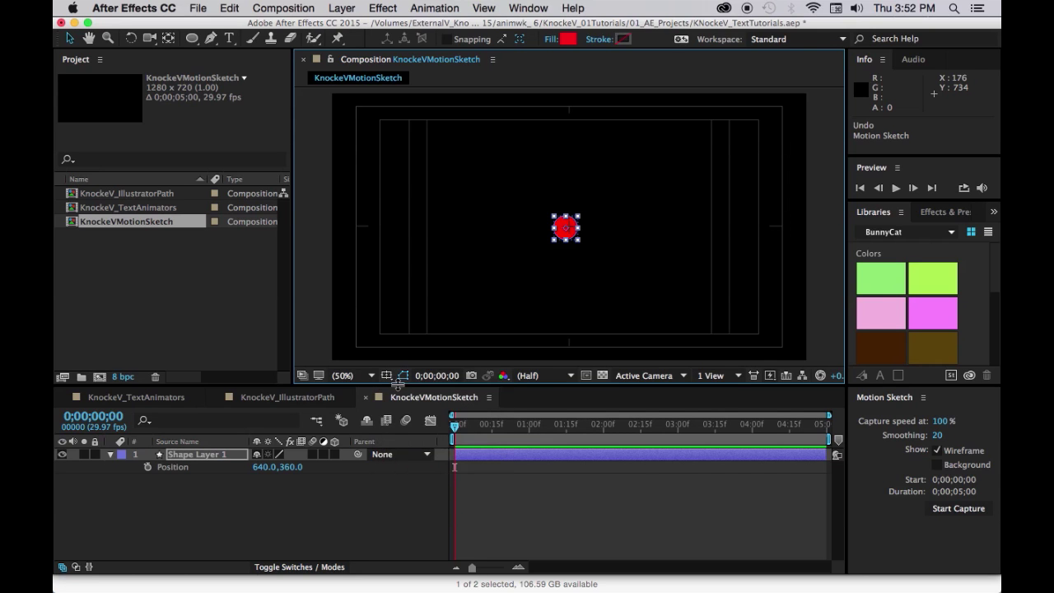
{"action": "left_click", "coordinate": [562, 225]}
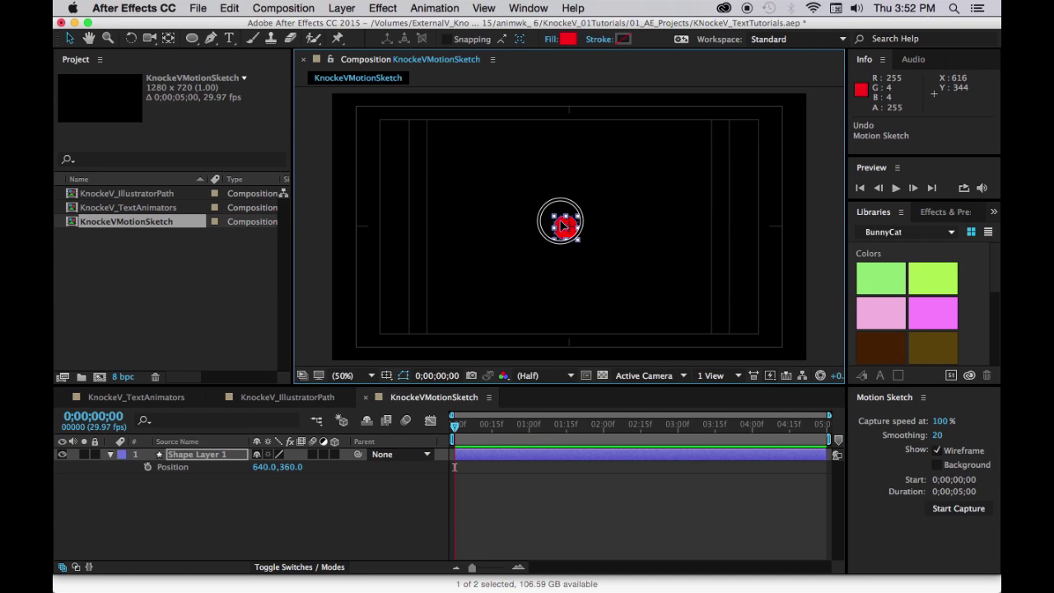
{"action": "left_click_drag", "start_coordinate": [561, 225], "coordinate": [567, 223]}
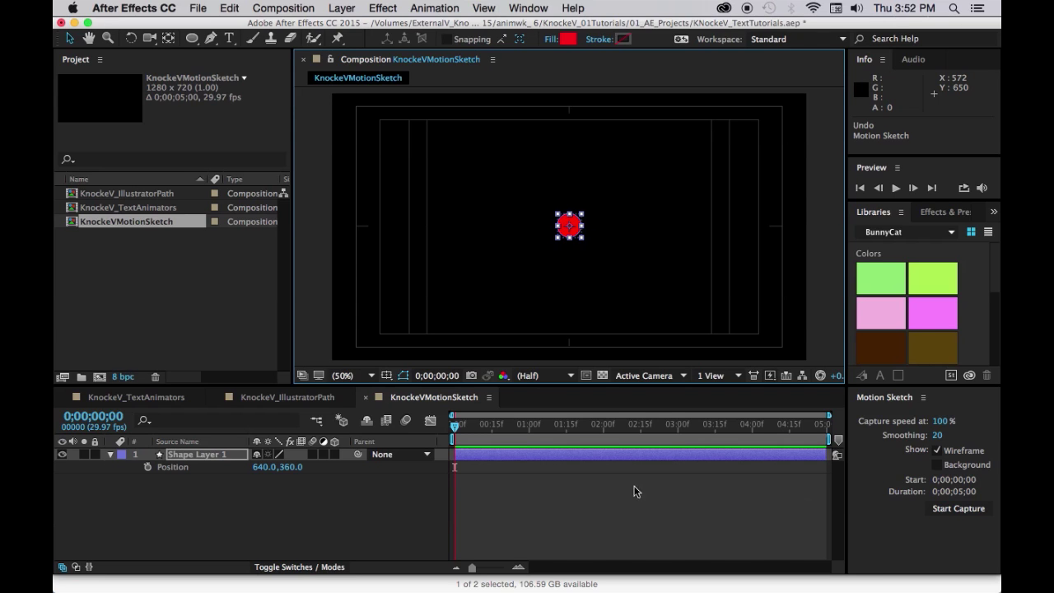
Capture a hand-sketched Motion Sketch path for the circle, then stop the preview and rewind.
{"action": "left_click", "coordinate": [960, 509]}
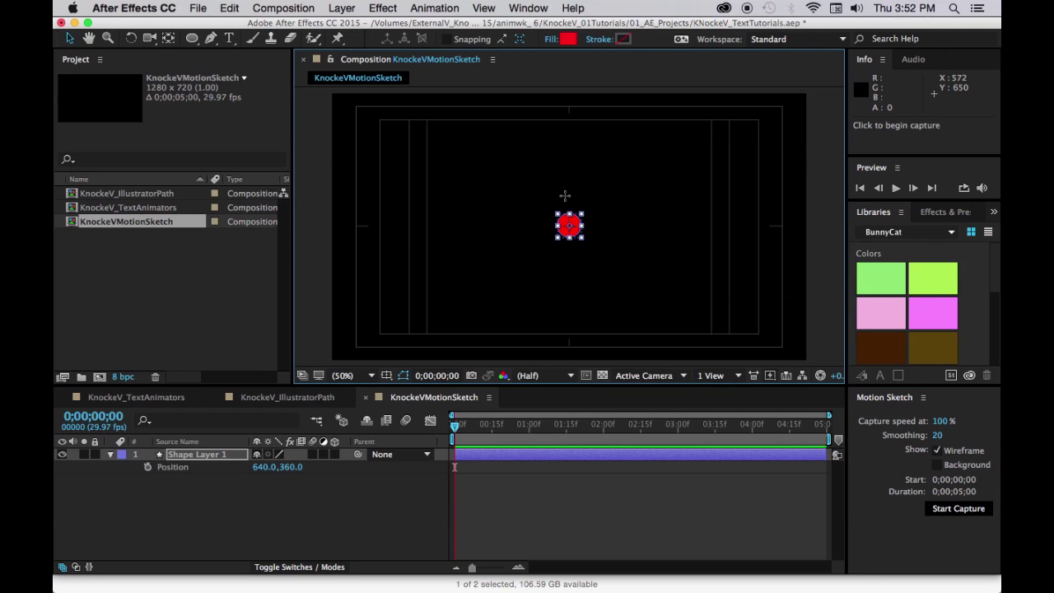
{"action": "mouse_move", "coordinate": [569, 224]}
{"action": "left_mouse_down"}
{"action": "mouse_move", "coordinate": [520, 196]}
{"action": "mouse_move", "coordinate": [483, 268]}
{"action": "mouse_move", "coordinate": [431, 237]}
{"action": "mouse_move", "coordinate": [432, 221]}
{"action": "mouse_move", "coordinate": [468, 191]}
{"action": "mouse_move", "coordinate": [556, 214]}
{"action": "mouse_move", "coordinate": [632, 269]}
{"action": "mouse_move", "coordinate": [680, 272]}
{"action": "mouse_move", "coordinate": [711, 252]}
{"action": "mouse_move", "coordinate": [697, 214]}
{"action": "left_mouse_up"}
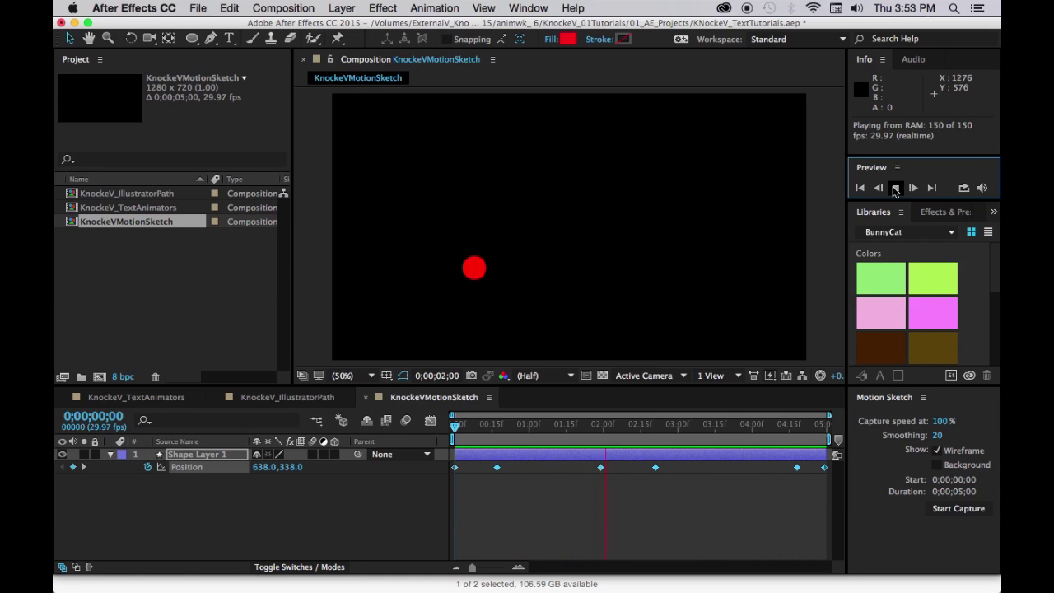
{"action": "left_click", "coordinate": [896, 189]}
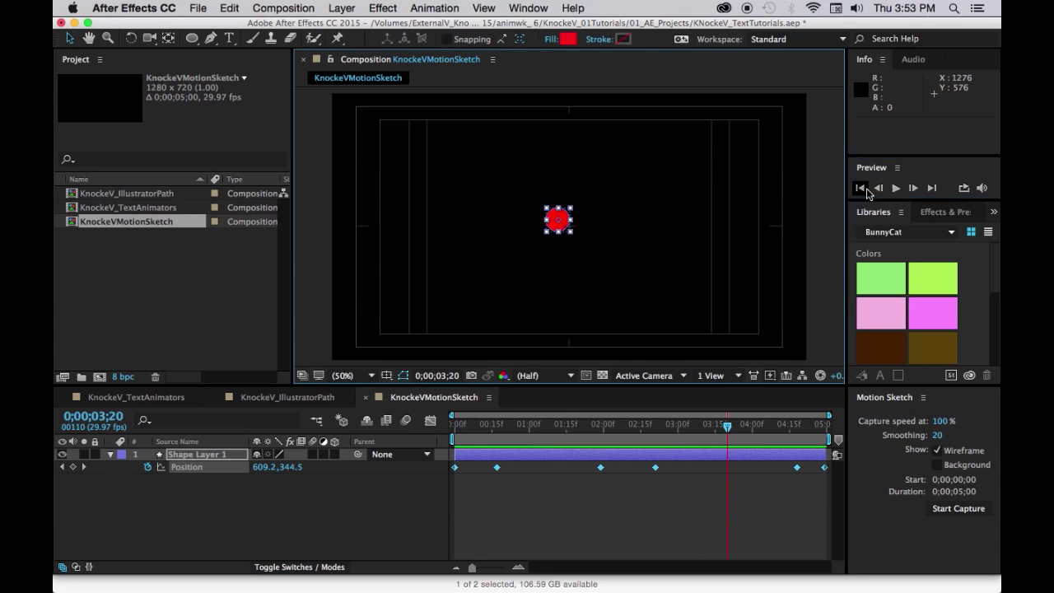
{"action": "left_click", "coordinate": [861, 187]}
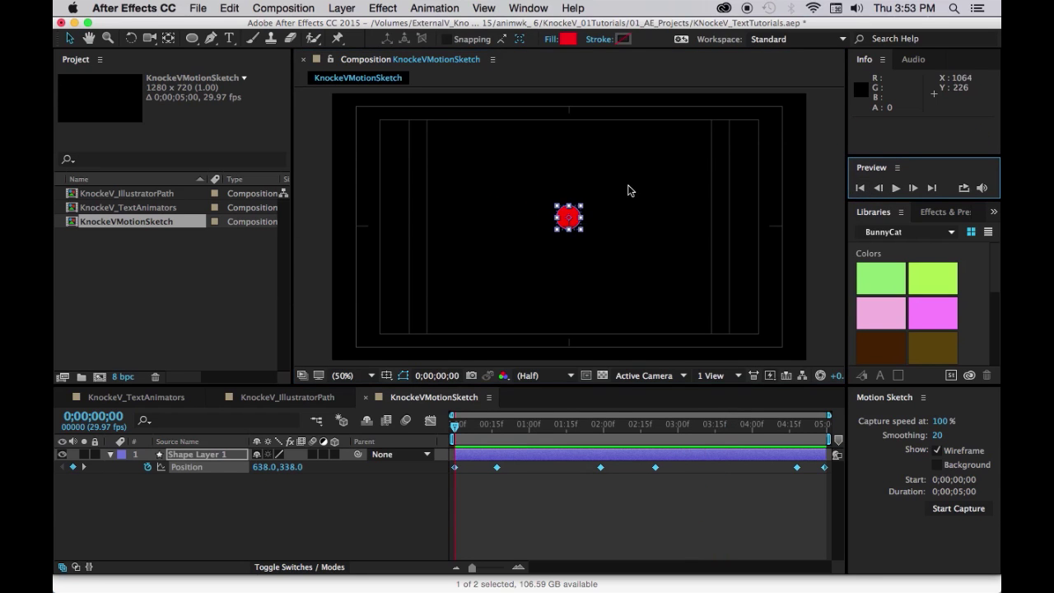
{"action": "left_click", "coordinate": [263, 515]}
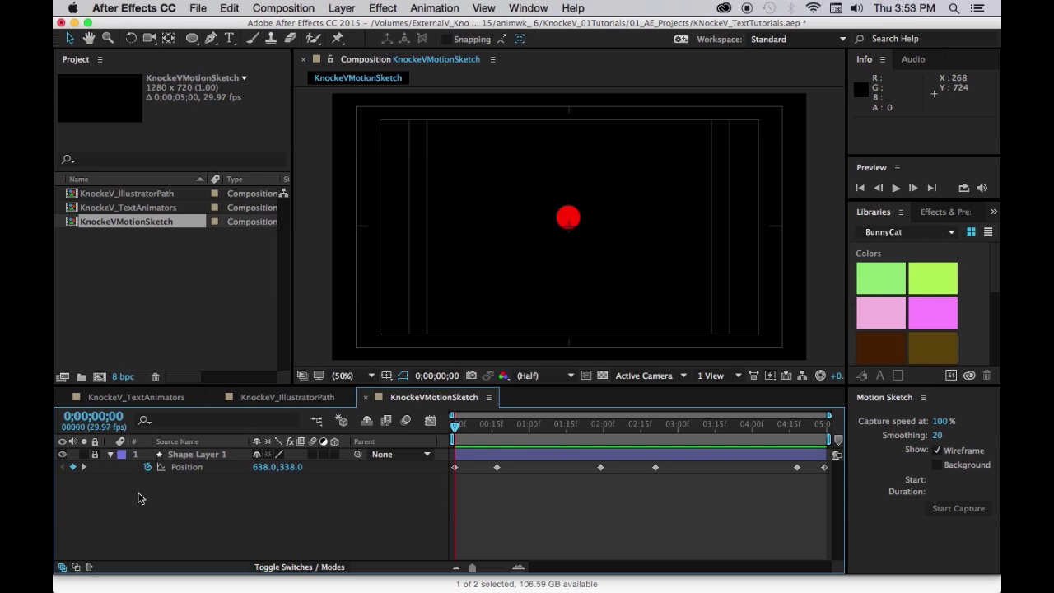
{"action": "left_click", "coordinate": [345, 8]}
Add a text layer reading 'Dancing Text' just right of the red circle.
{"action": "mouse_move", "coordinate": [350, 26]}
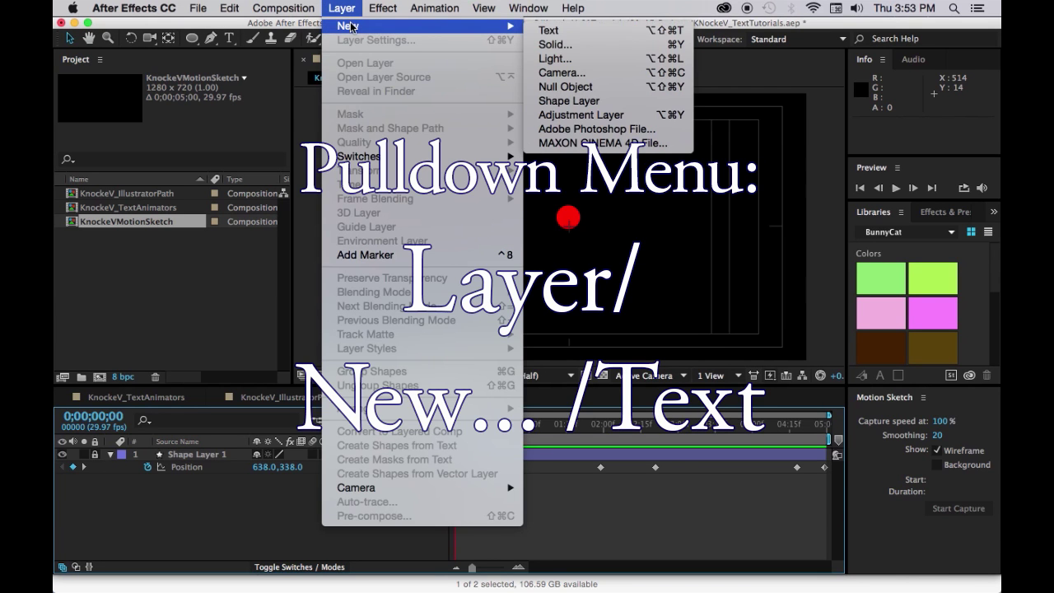
{"action": "left_click", "coordinate": [593, 30]}
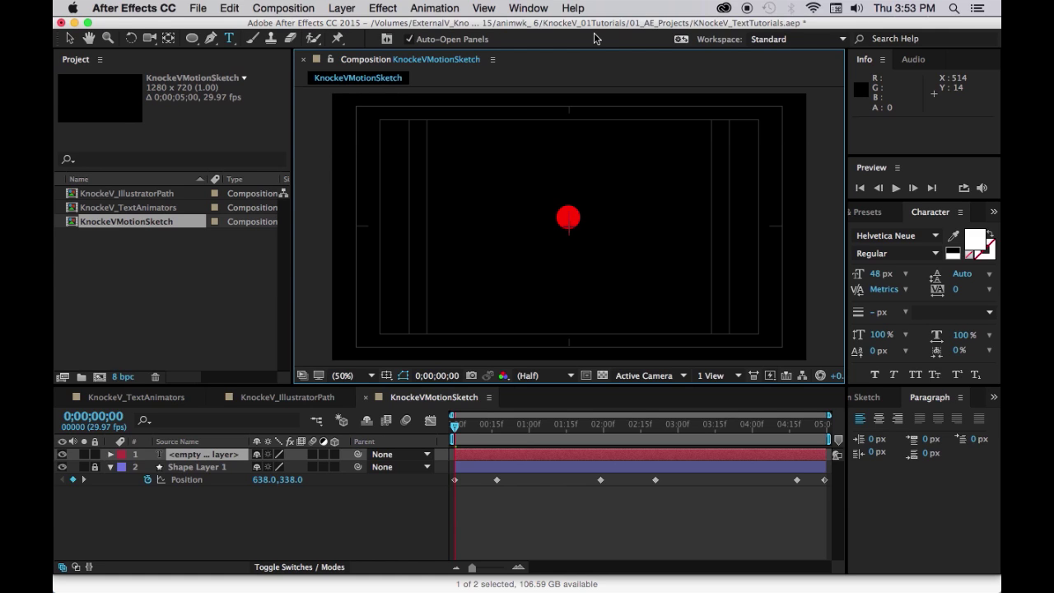
{"action": "type", "text": "Dancing"}
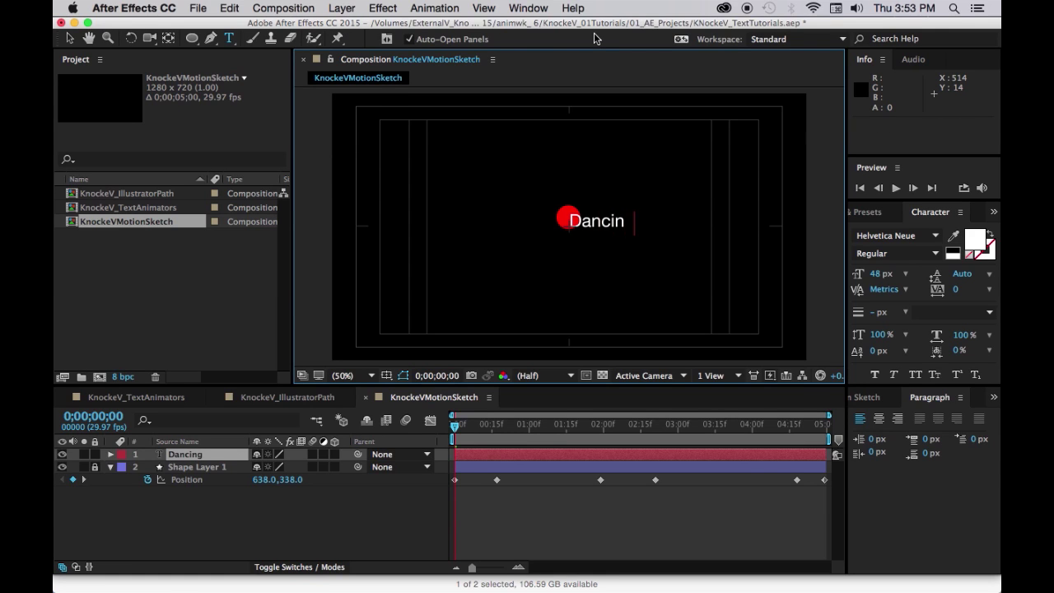
{"action": "type", "text": " Text"}
{"action": "left_click", "coordinate": [132, 528]}
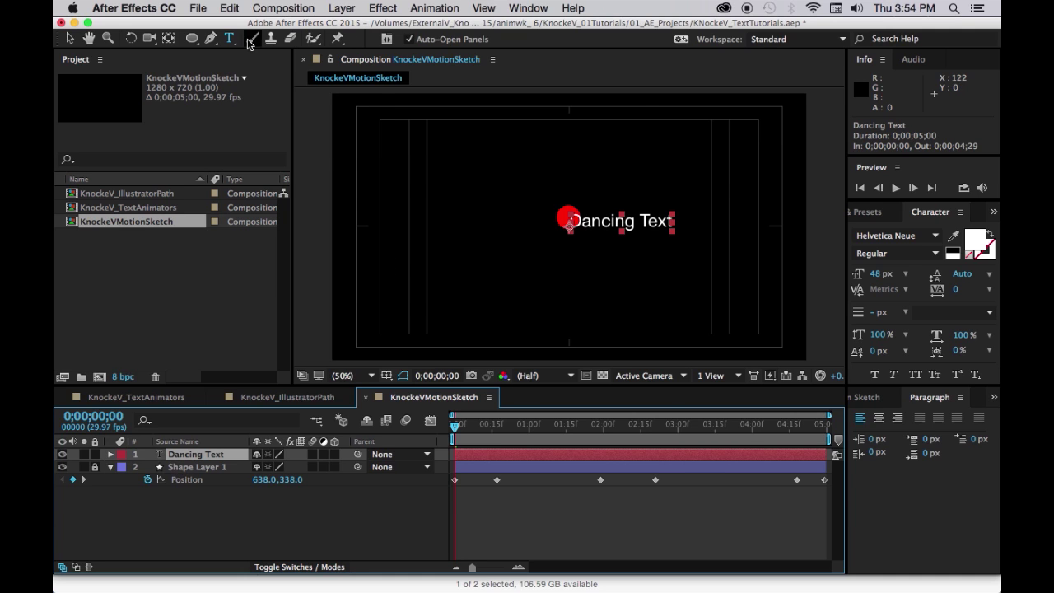
Draw a three-point curved Pen mask from the top-left, through the circle, to the lower right.
{"action": "left_click", "coordinate": [212, 39]}
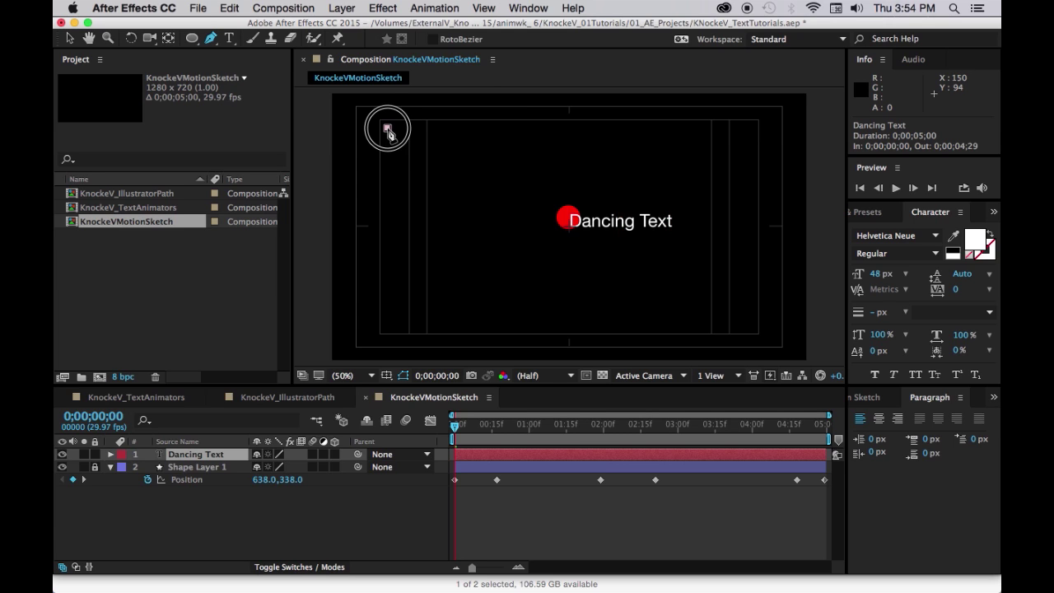
{"action": "left_click", "coordinate": [387, 127]}
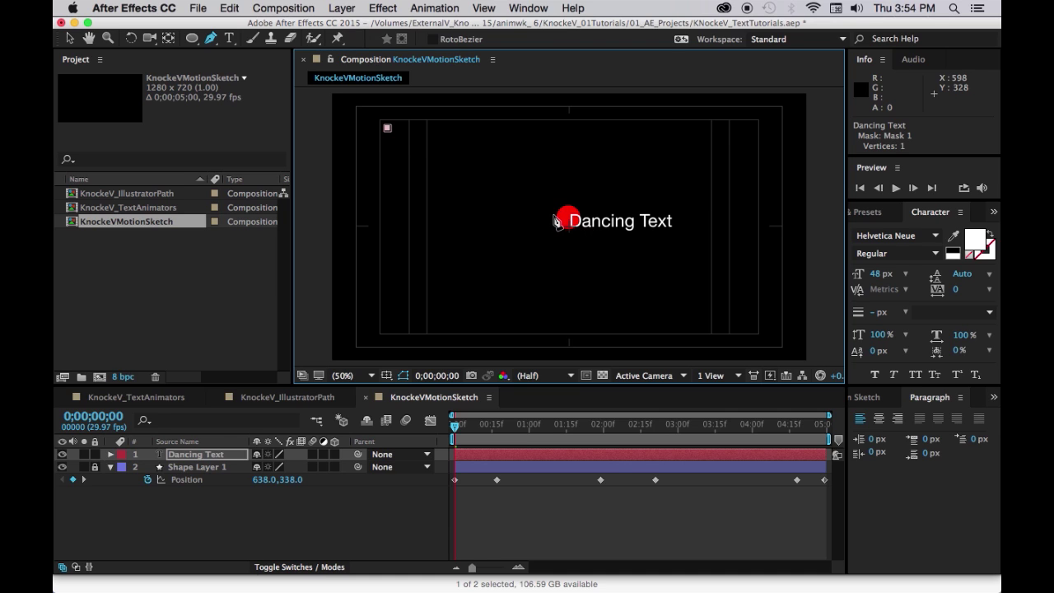
{"action": "left_click_drag", "start_coordinate": [553, 217], "coordinate": [488, 272]}
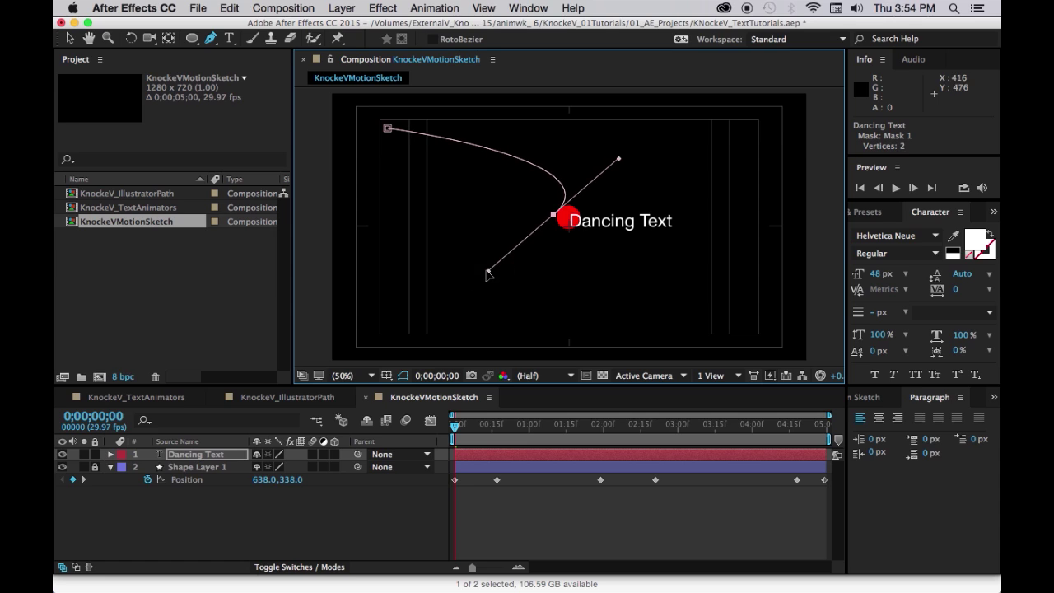
{"action": "left_click", "coordinate": [746, 328]}
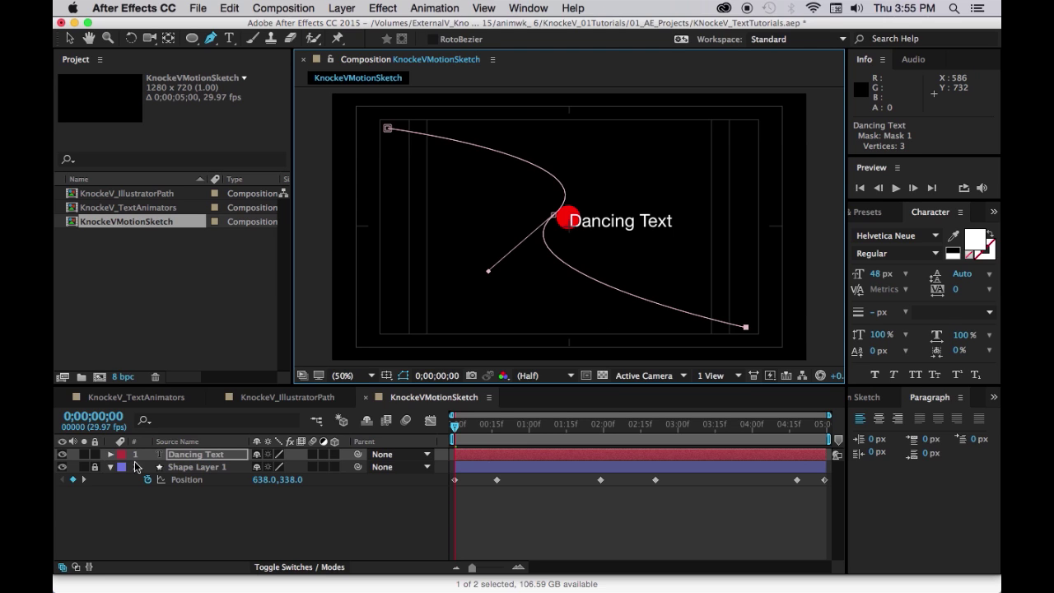
{"action": "left_click", "coordinate": [183, 501]}
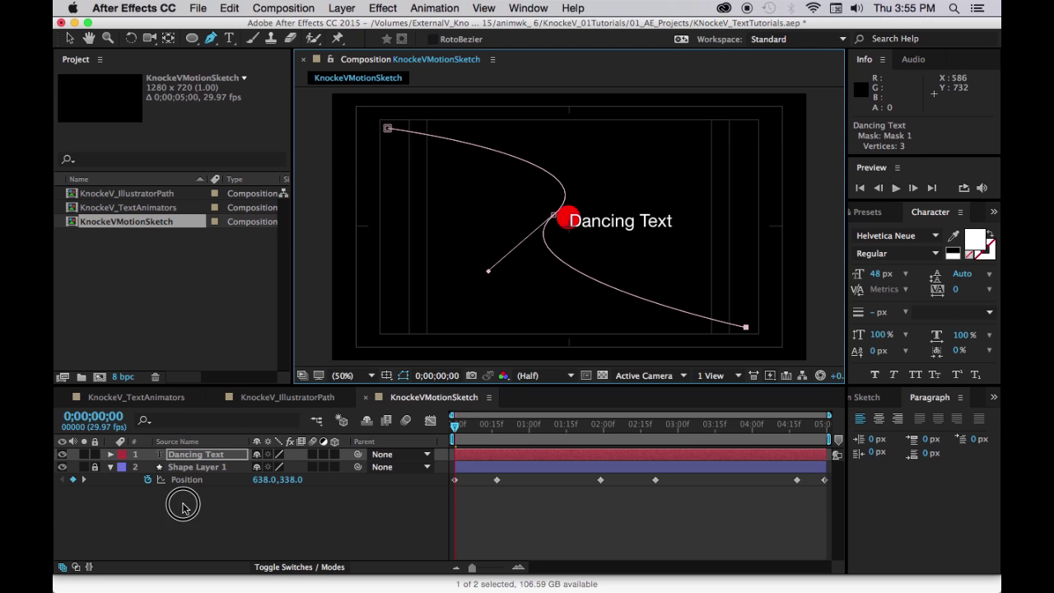
Set the Dancing Text layer's Path Options path to Mask 1.
{"action": "left_click", "coordinate": [109, 454]}
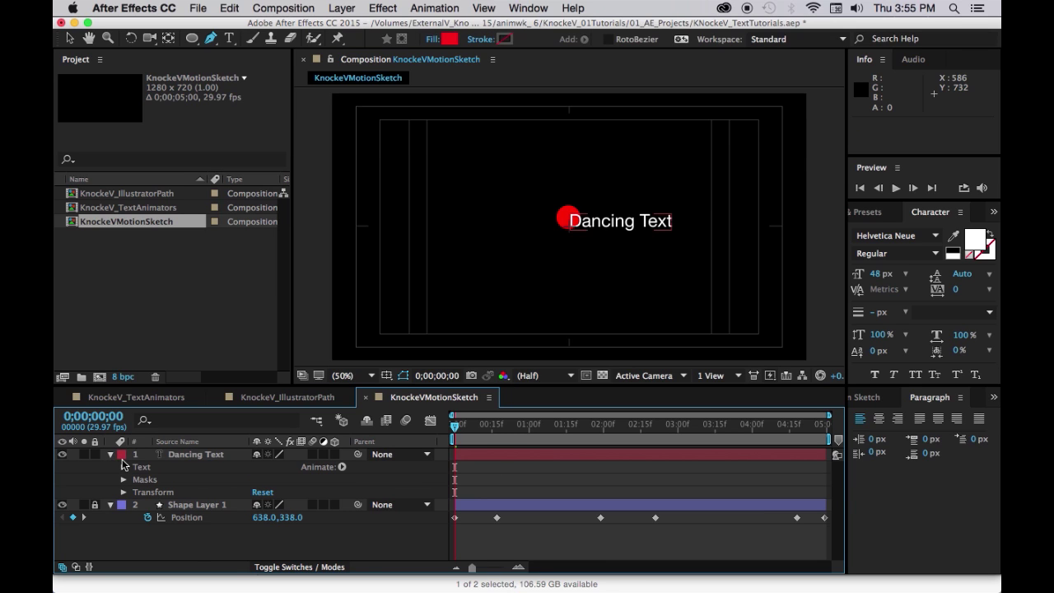
{"action": "left_click", "coordinate": [124, 467]}
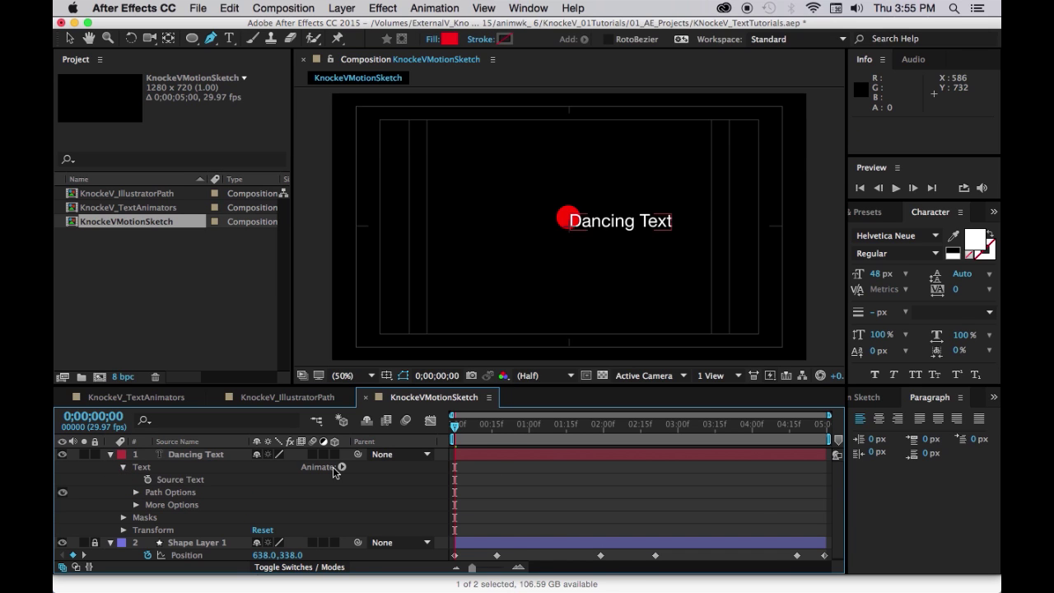
{"action": "left_click", "coordinate": [136, 492]}
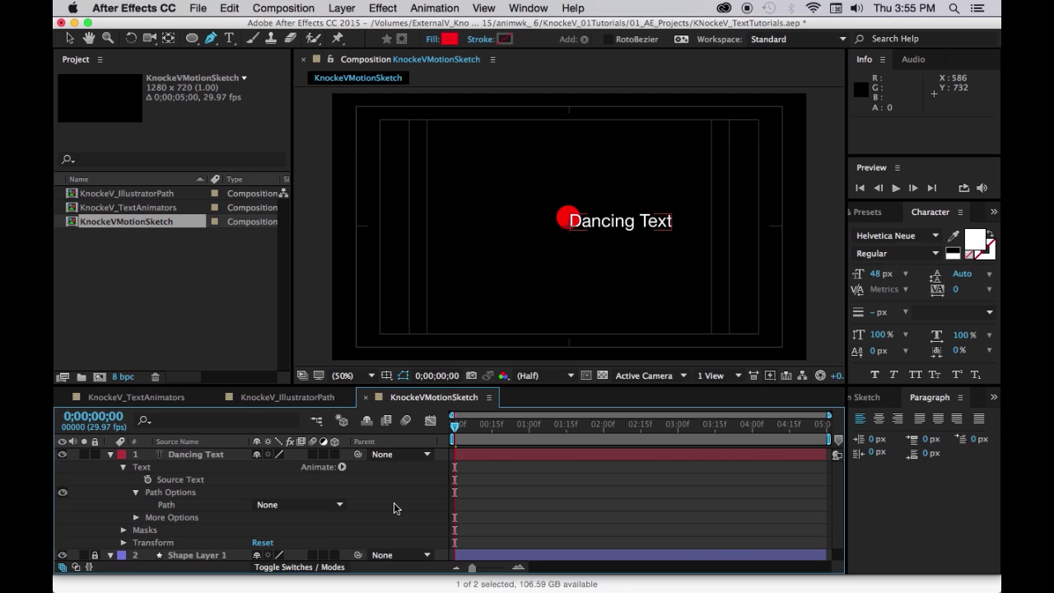
{"action": "left_click", "coordinate": [339, 505]}
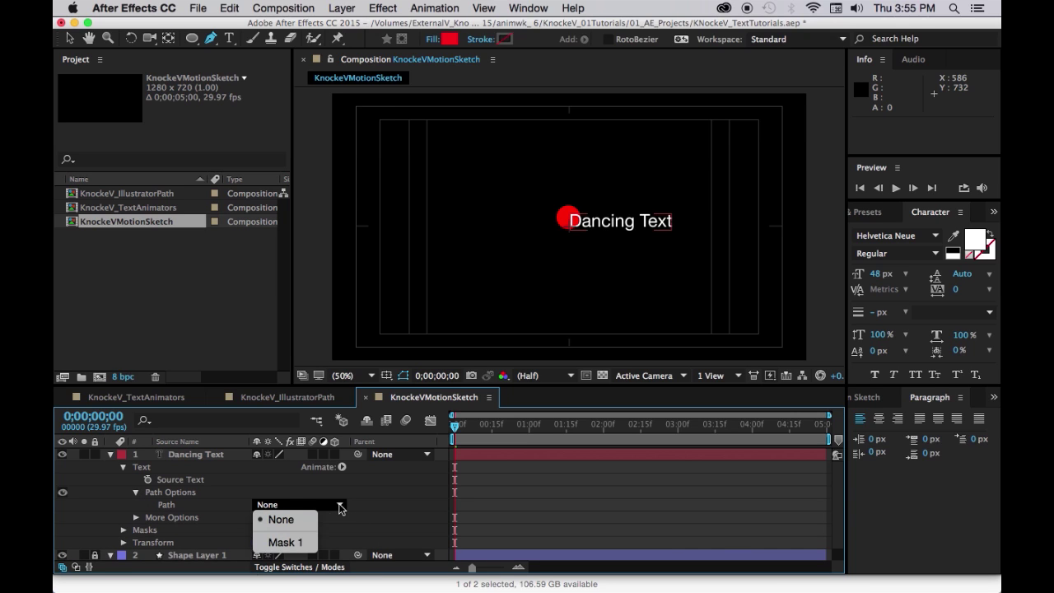
{"action": "left_click", "coordinate": [313, 542]}
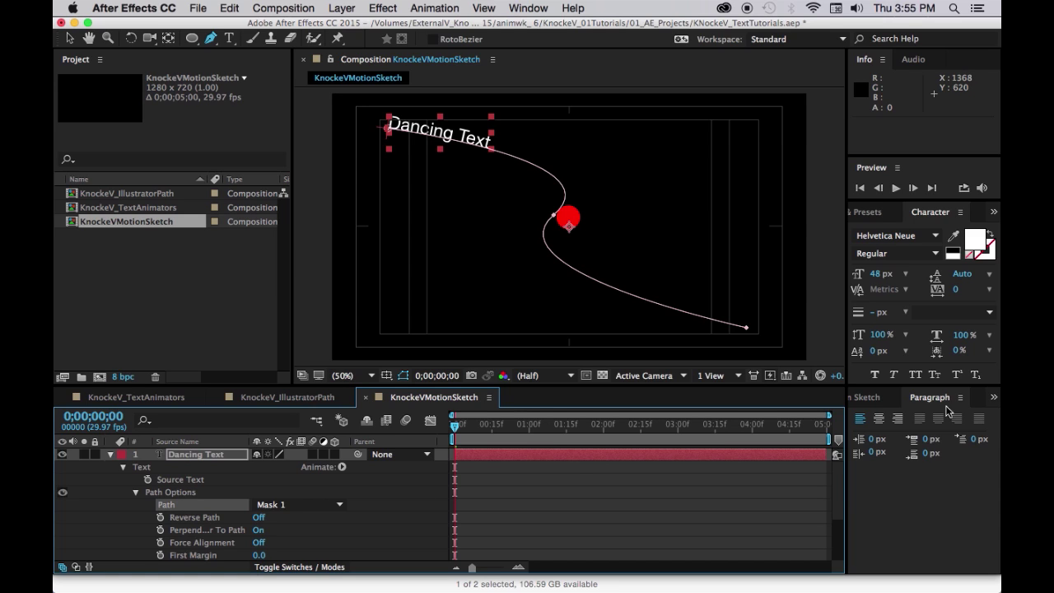
Left-align the text and set a First Margin keyframe of 0.0 at 0;00;00;00.
{"action": "left_click", "coordinate": [858, 419]}
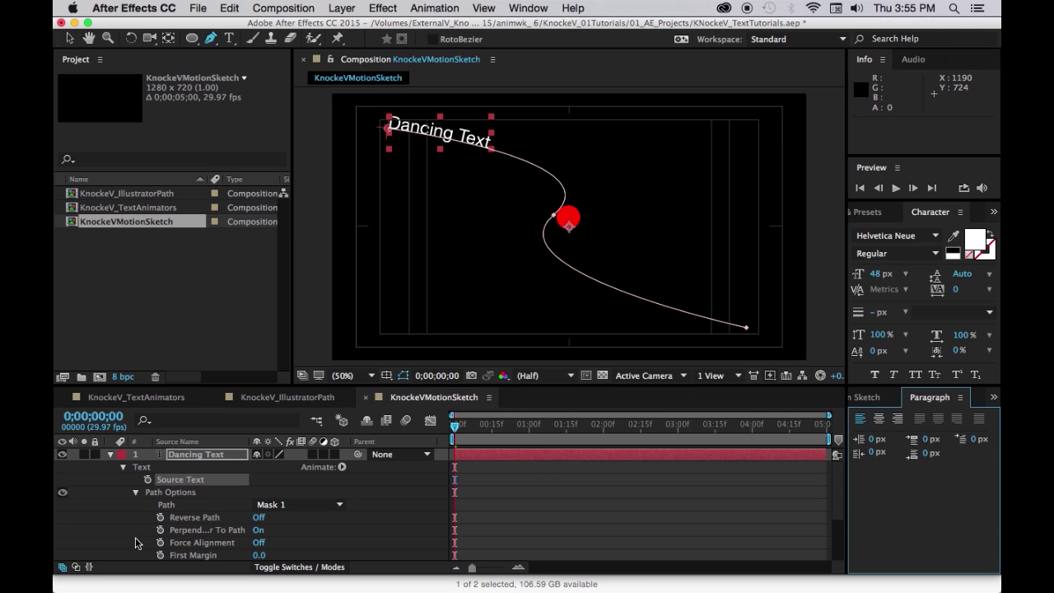
{"action": "scroll", "coordinate": [136, 538], "scroll_direction": "down", "scroll_amount": 5}
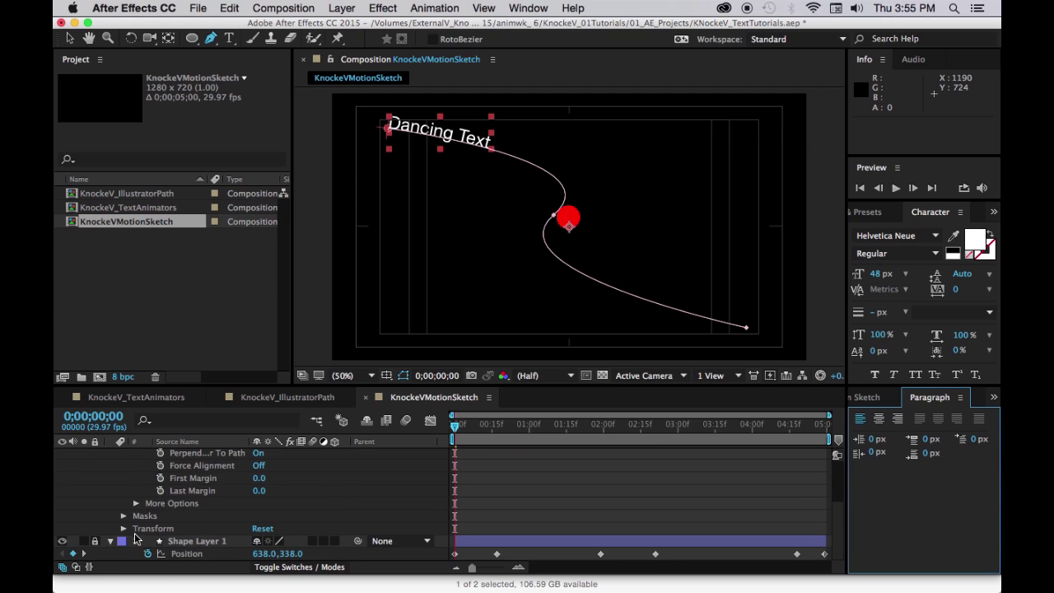
{"action": "left_click", "coordinate": [161, 479]}
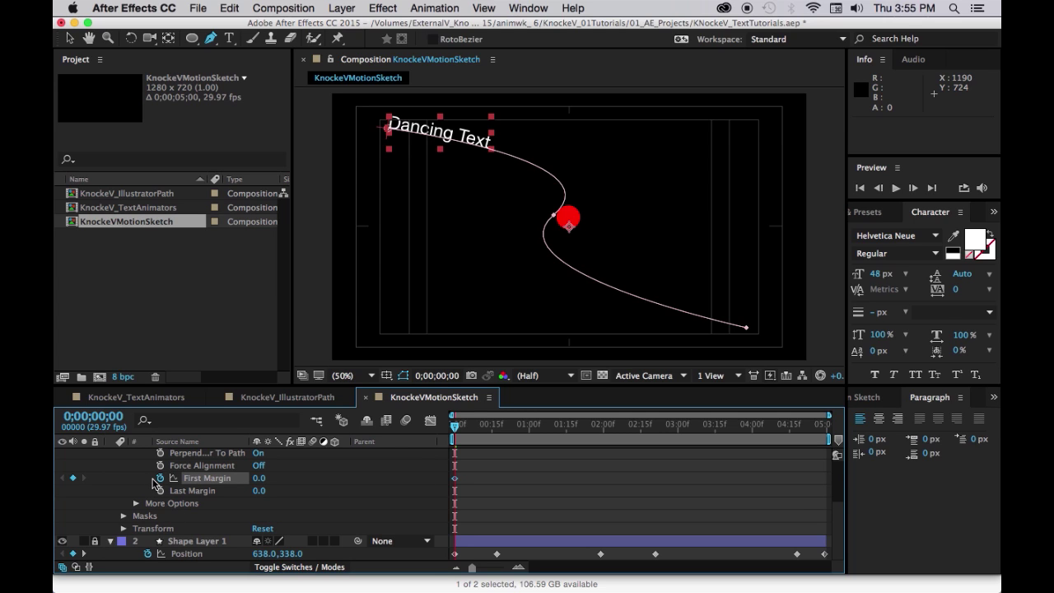
At 0;00;04;00 set First Margin to 1009, save the project, and start a preview.
{"action": "left_click", "coordinate": [454, 426]}
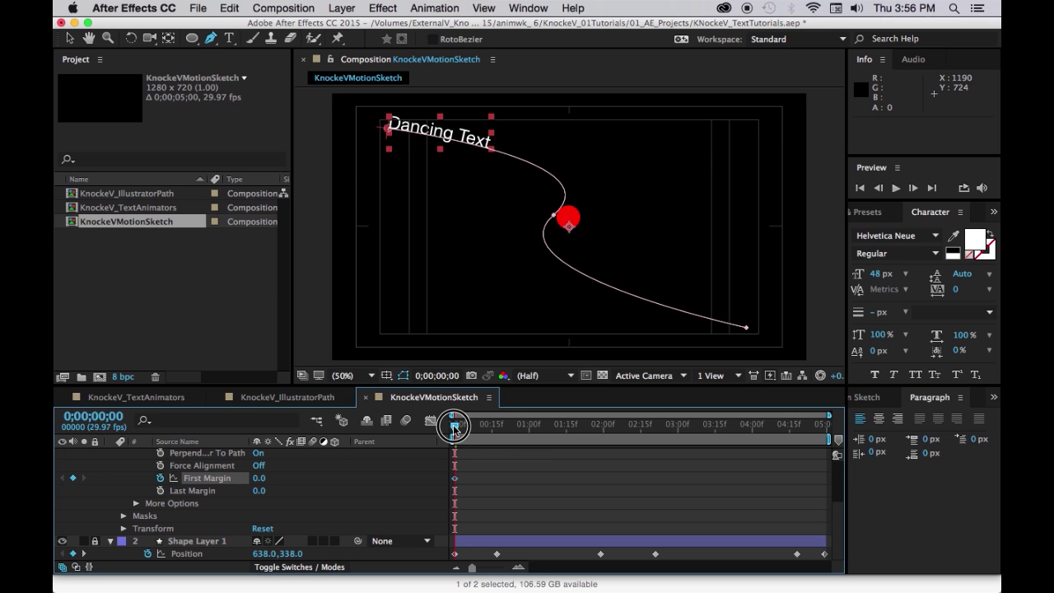
{"action": "left_click_drag", "start_coordinate": [454, 426], "coordinate": [752, 433]}
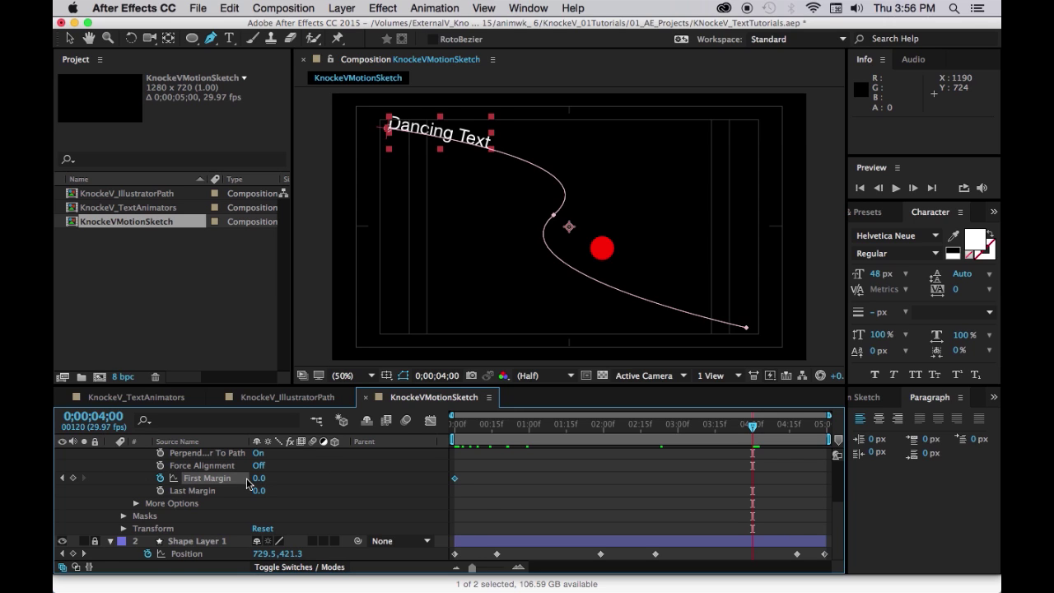
{"action": "left_click_drag", "start_coordinate": [255, 479], "coordinate": [334, 477]}
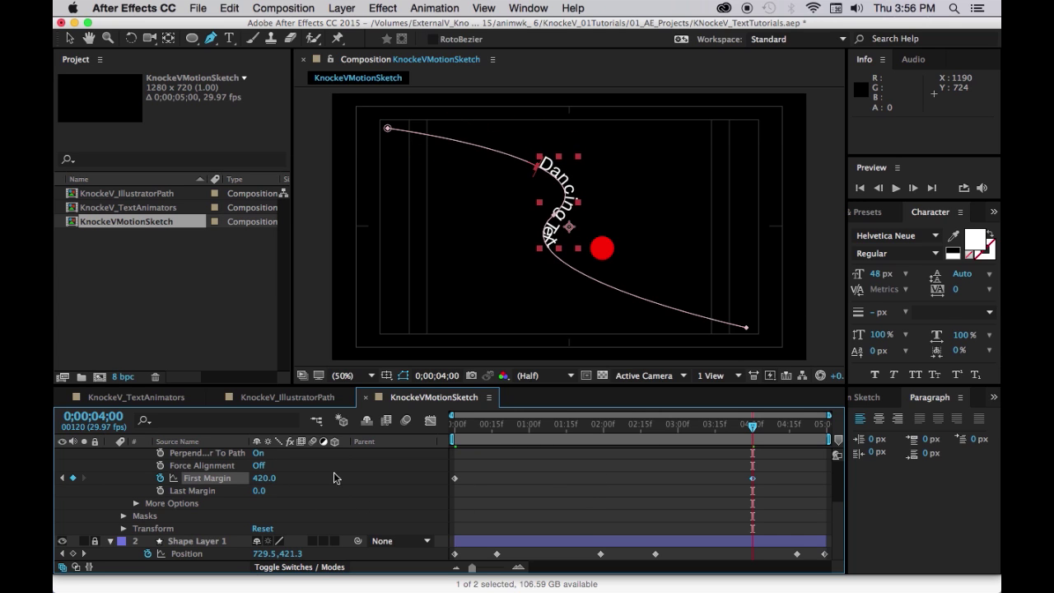
{"action": "left_click", "coordinate": [266, 481]}
{"action": "left_click_drag", "start_coordinate": [266, 486], "coordinate": [585, 536]}
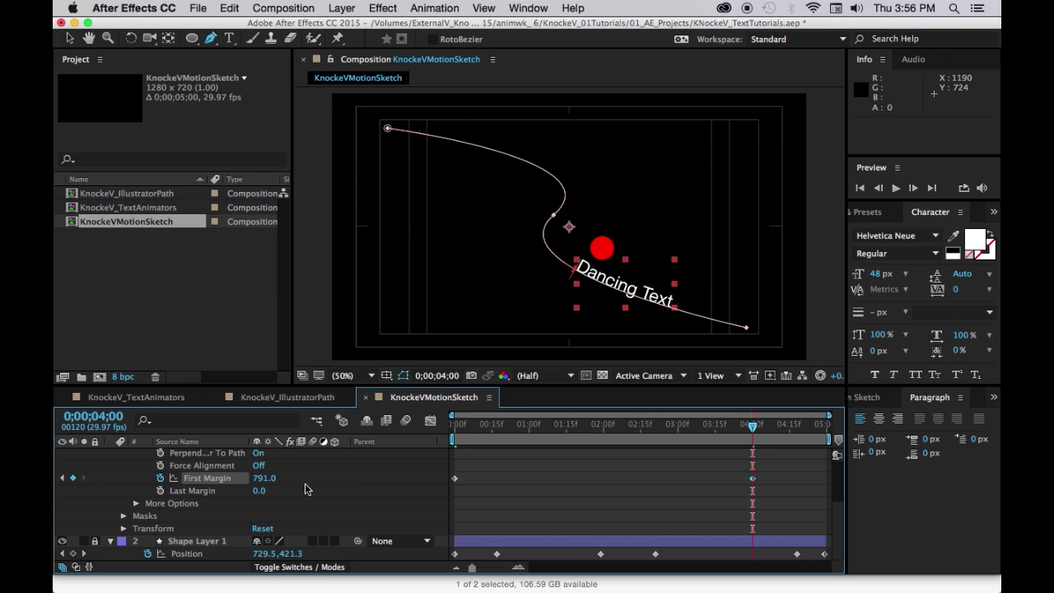
{"action": "left_click_drag", "start_coordinate": [260, 483], "coordinate": [468, 535]}
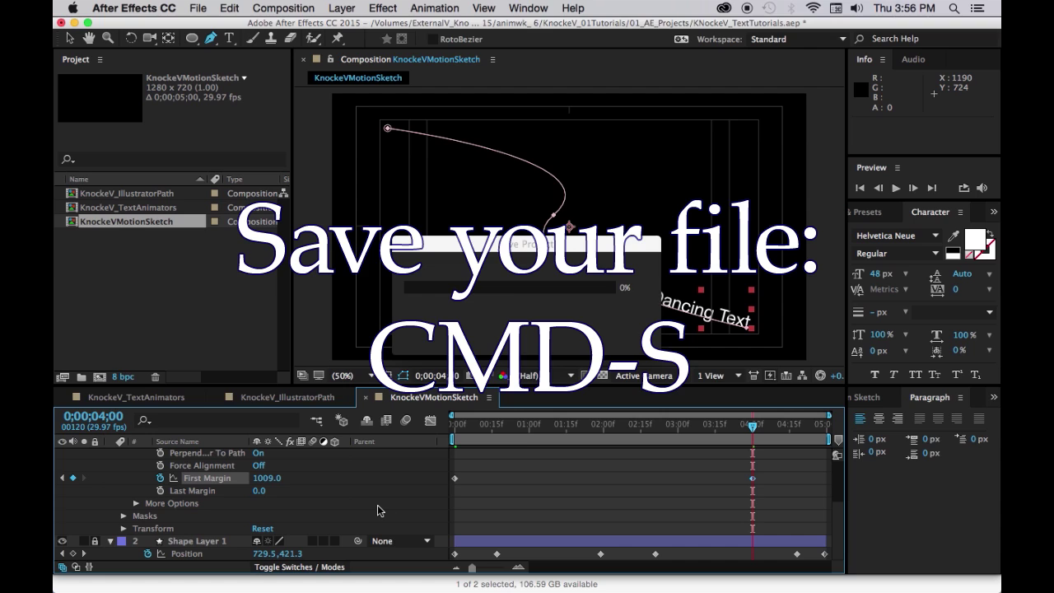
{"action": "key", "text": "super+s"}
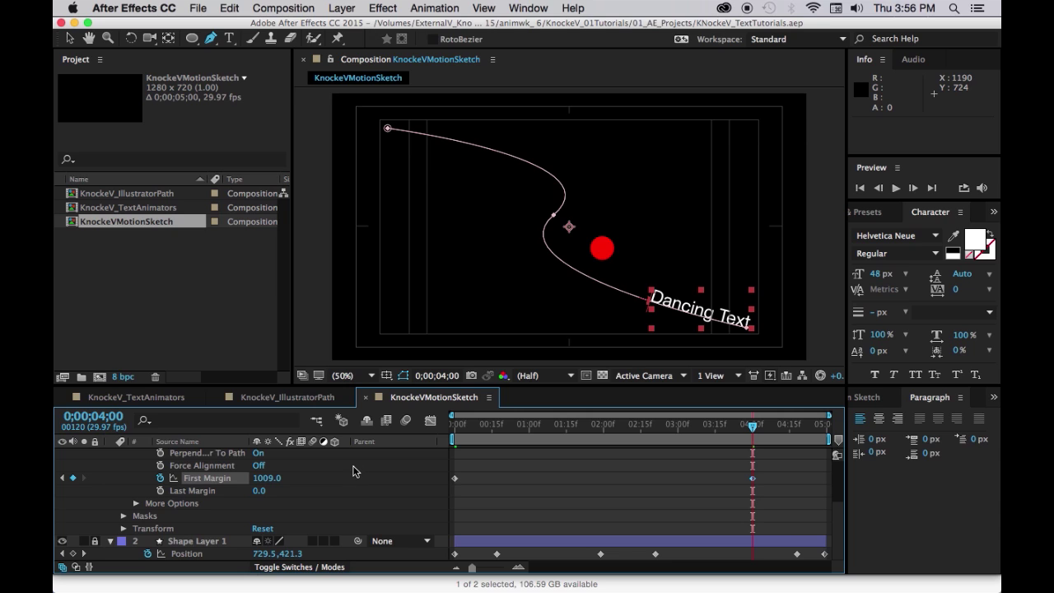
{"action": "key", "text": "space"}
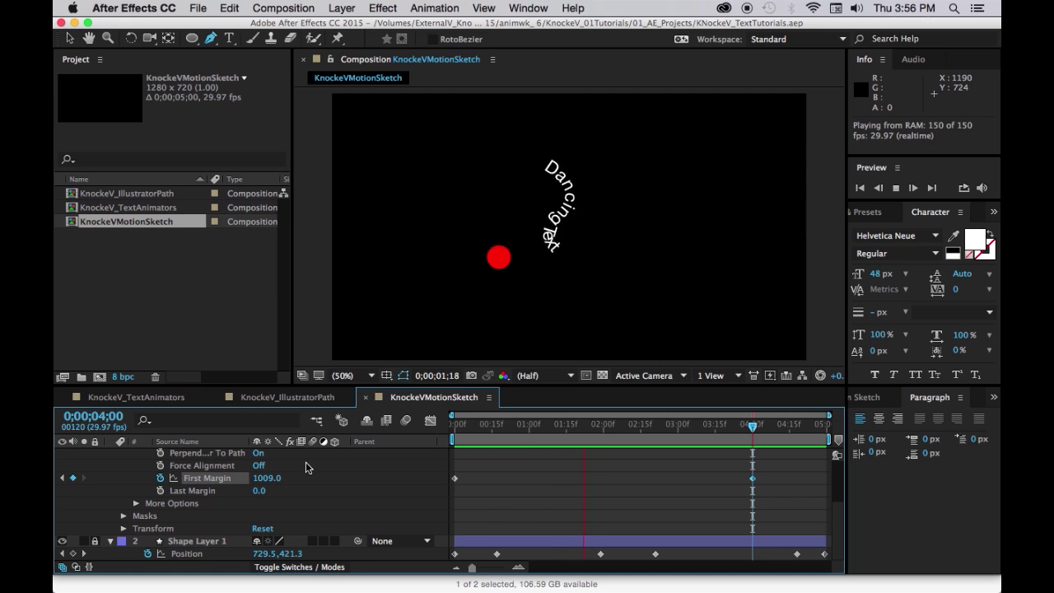
Stop the preview, return to 0;00;00;00, and reveal only the animated properties with U.
{"action": "key", "text": "space"}
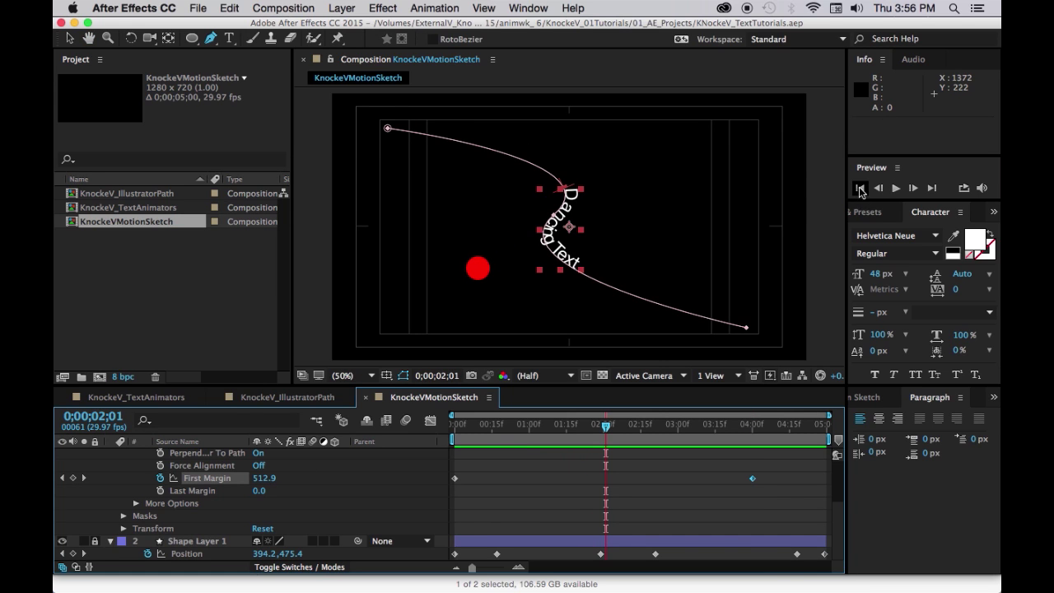
{"action": "left_click", "coordinate": [860, 189]}
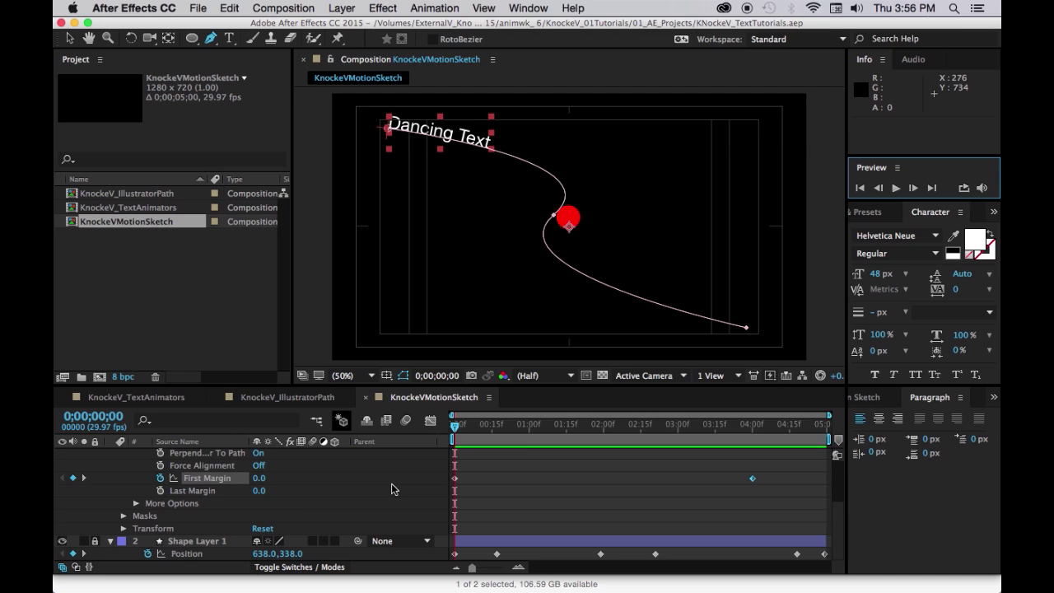
{"action": "key", "text": "u"}
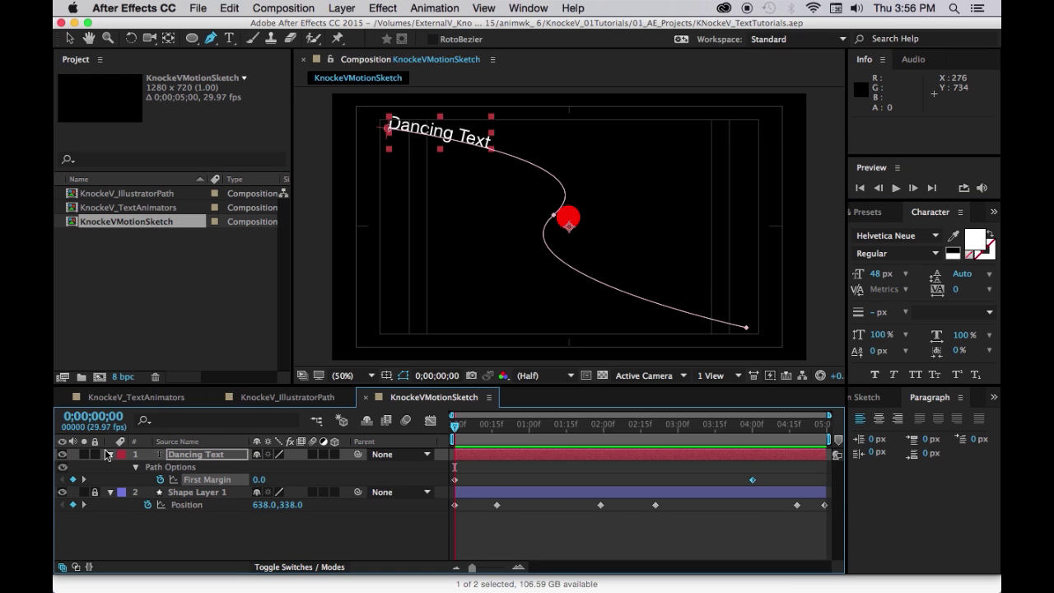
Collapse the other layers and add a Scale animator (Animator 1) to the Dancing Text layer.
{"action": "left_click", "coordinate": [110, 454]}
{"action": "left_click", "coordinate": [111, 467]}
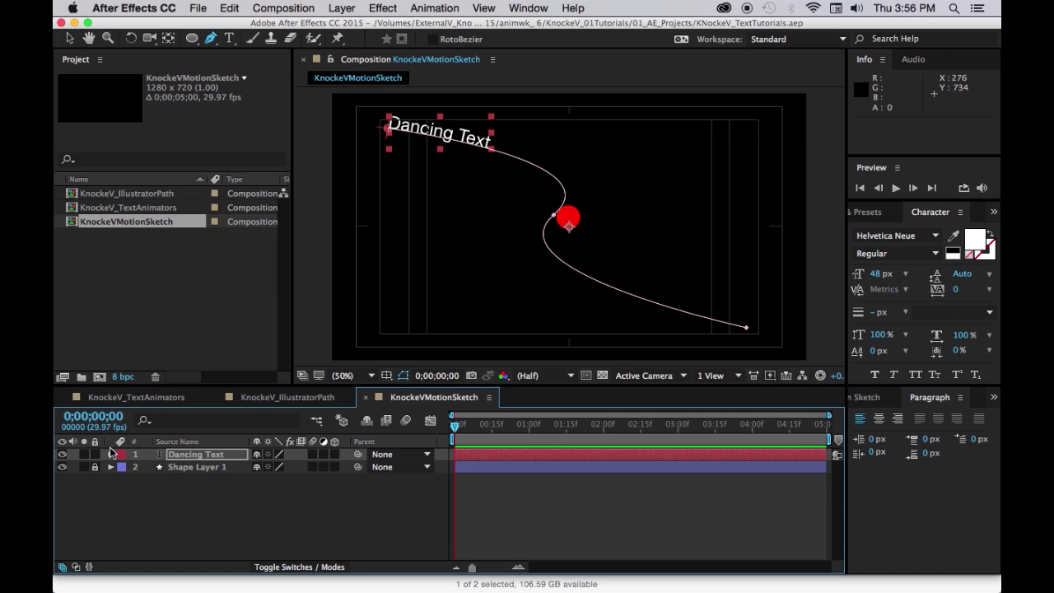
{"action": "left_click", "coordinate": [111, 454]}
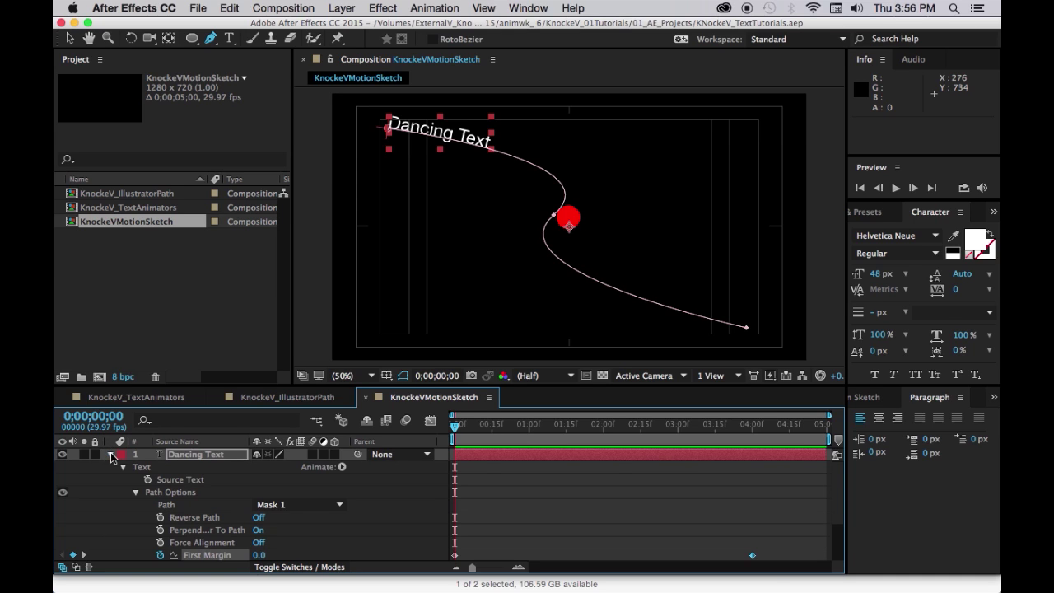
{"action": "left_click", "coordinate": [135, 492]}
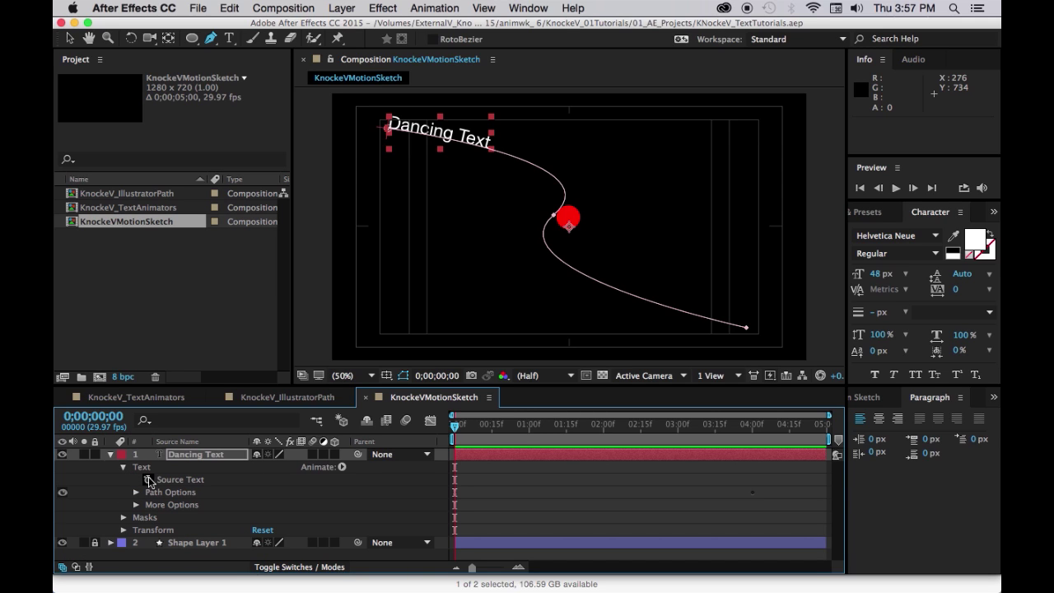
{"action": "left_click", "coordinate": [342, 466]}
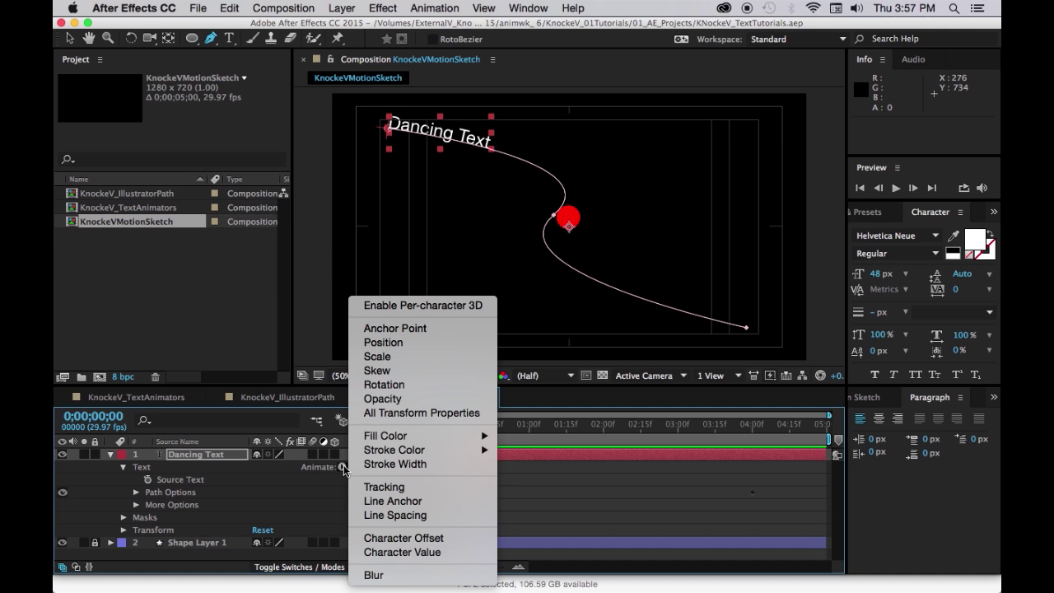
{"action": "left_click", "coordinate": [391, 356]}
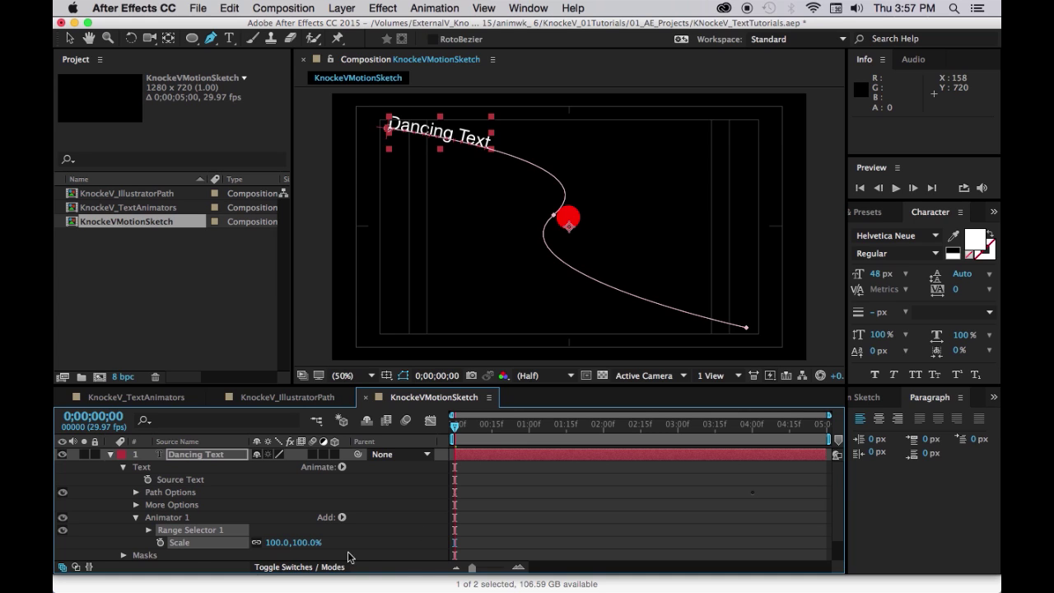
{"action": "left_click", "coordinate": [148, 530]}
Set Animator 1 Scale to 100,200% and scrub Range Selector End down to about 8%.
{"action": "scroll", "coordinate": [153, 531], "scroll_direction": "down", "scroll_amount": 1}
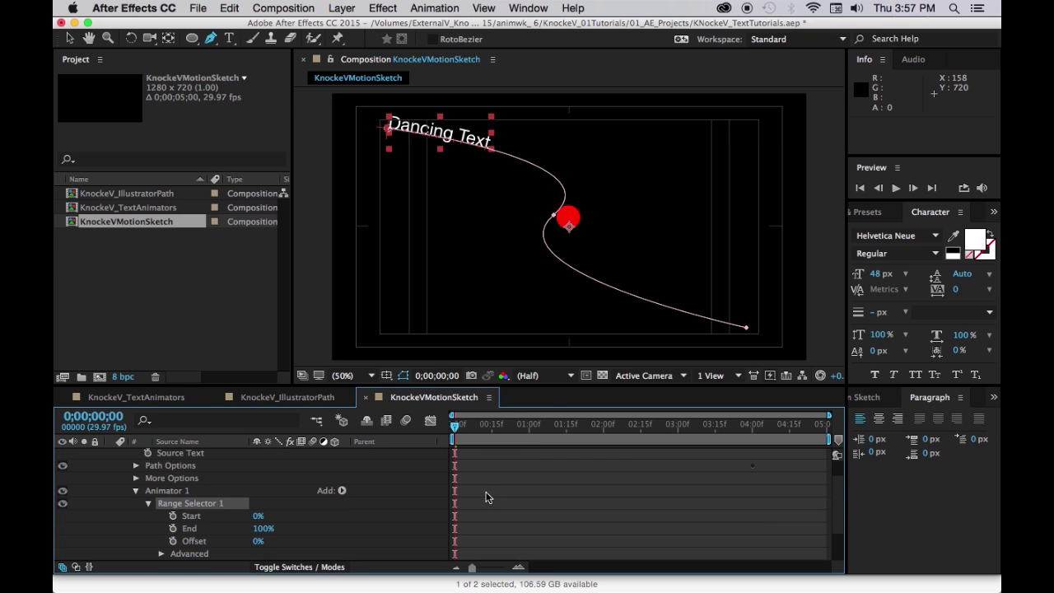
{"action": "left_click_drag", "start_coordinate": [539, 384], "coordinate": [539, 335]}
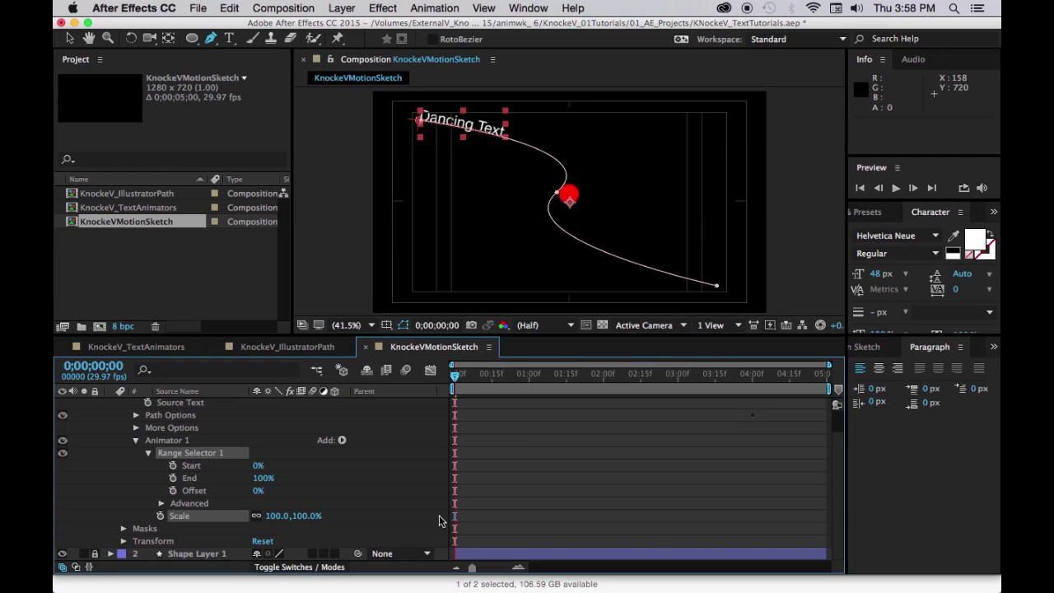
{"action": "left_click", "coordinate": [256, 516]}
{"action": "left_click", "coordinate": [302, 516]}
{"action": "type", "text": "200"}
{"action": "key", "text": "Return"}
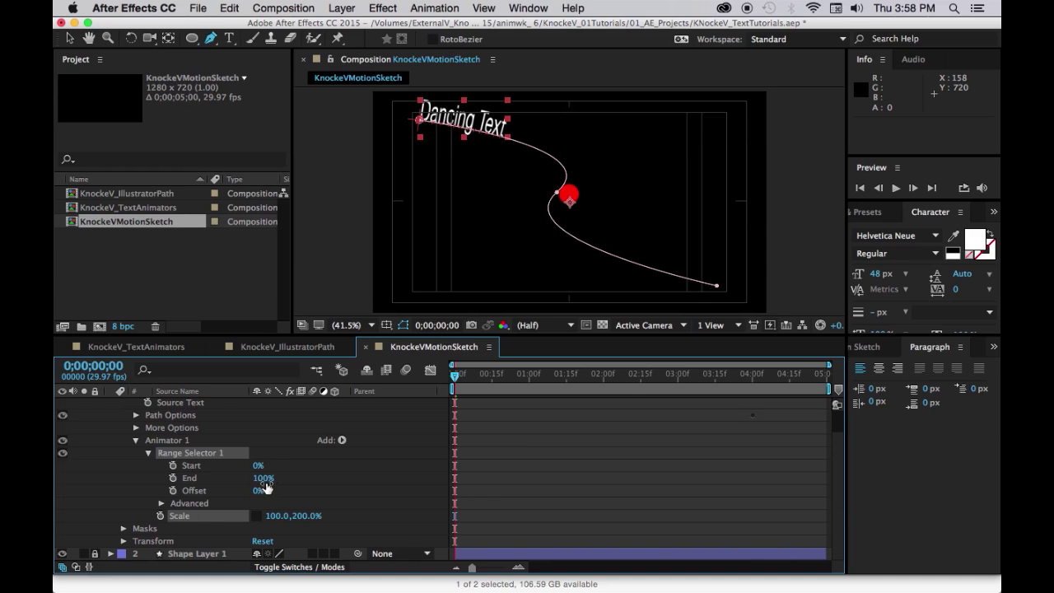
{"action": "mouse_move", "coordinate": [264, 482]}
{"action": "left_mouse_down"}
{"action": "mouse_move", "coordinate": [227, 482]}
{"action": "mouse_move", "coordinate": [259, 479]}
{"action": "mouse_move", "coordinate": [246, 482]}
{"action": "left_mouse_up"}
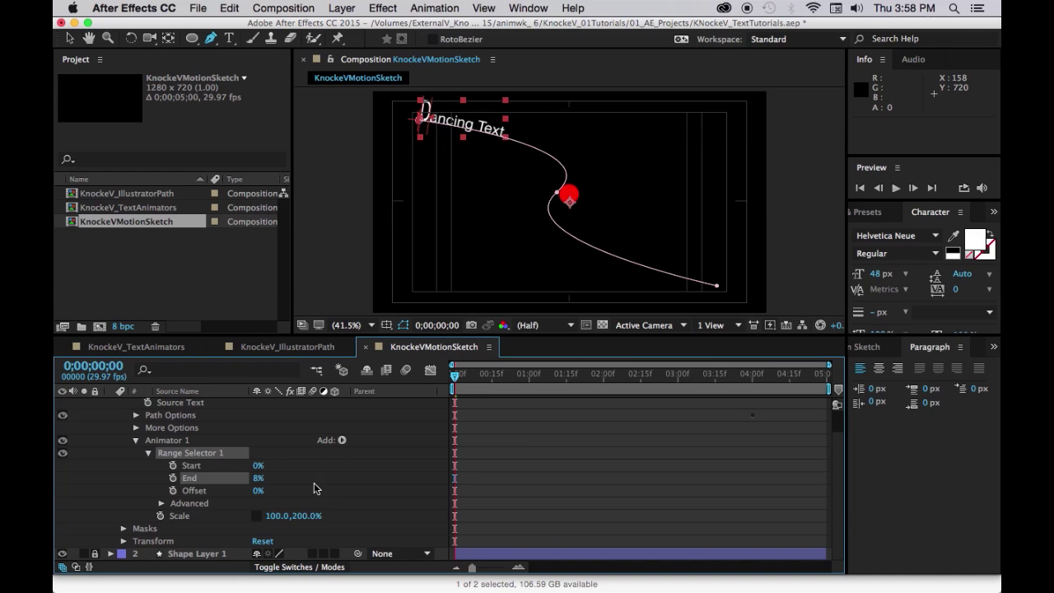
Keyframe range Start and End at 0s, then set End to 100% at 4 seconds.
{"action": "left_click", "coordinate": [174, 465]}
{"action": "left_click", "coordinate": [172, 477]}
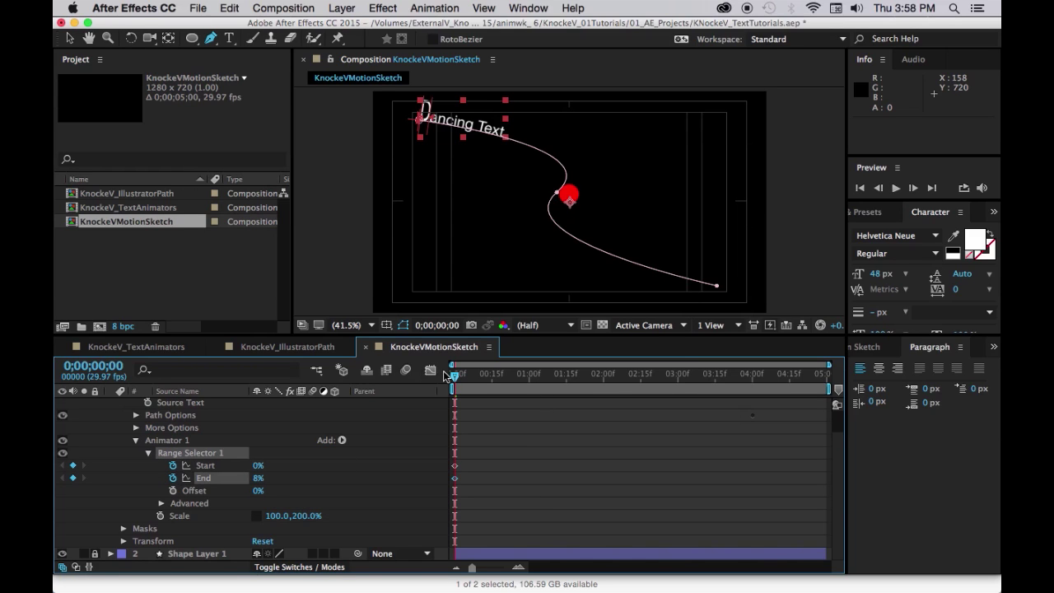
{"action": "left_click_drag", "start_coordinate": [453, 375], "coordinate": [751, 388]}
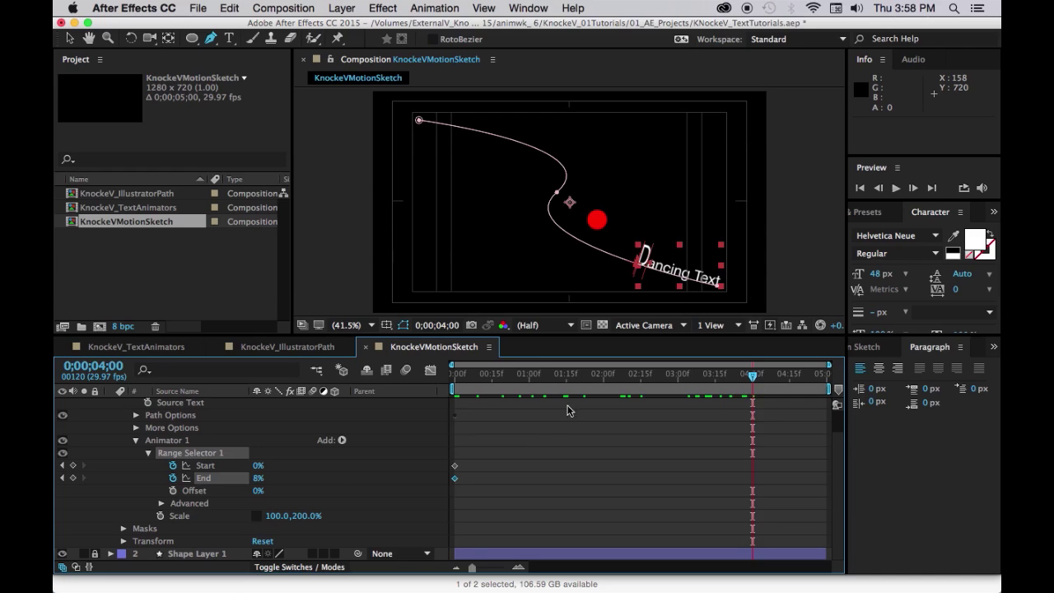
{"action": "left_click", "coordinate": [257, 478]}
{"action": "type", "text": "100"}
{"action": "left_click", "coordinate": [280, 473]}
Set range Start to 92% at 4 seconds, save the project and preview it.
{"action": "left_click", "coordinate": [258, 466]}
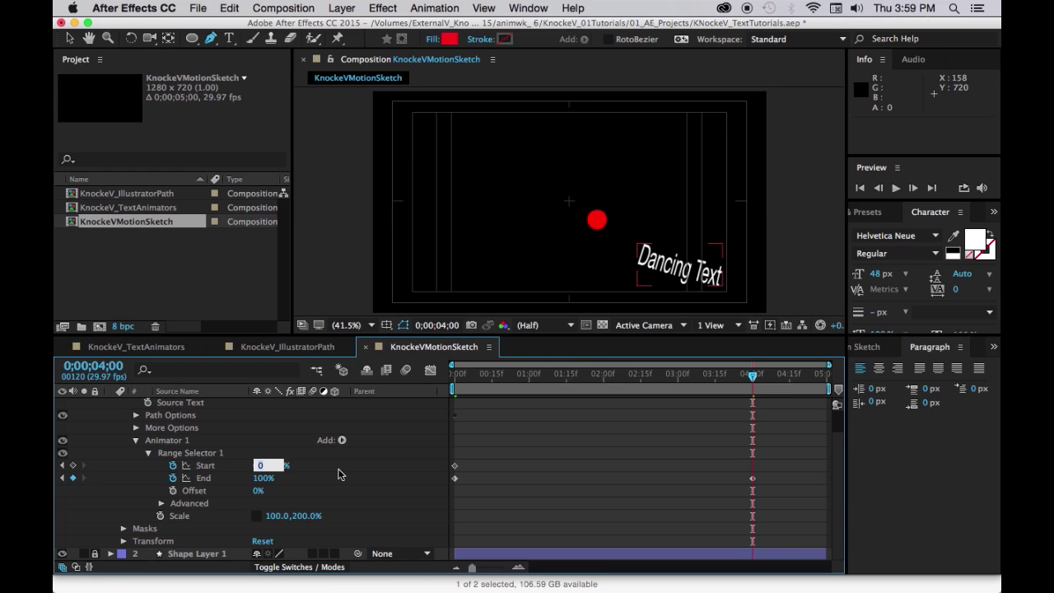
{"action": "type", "text": "92"}
{"action": "key", "text": "Return"}
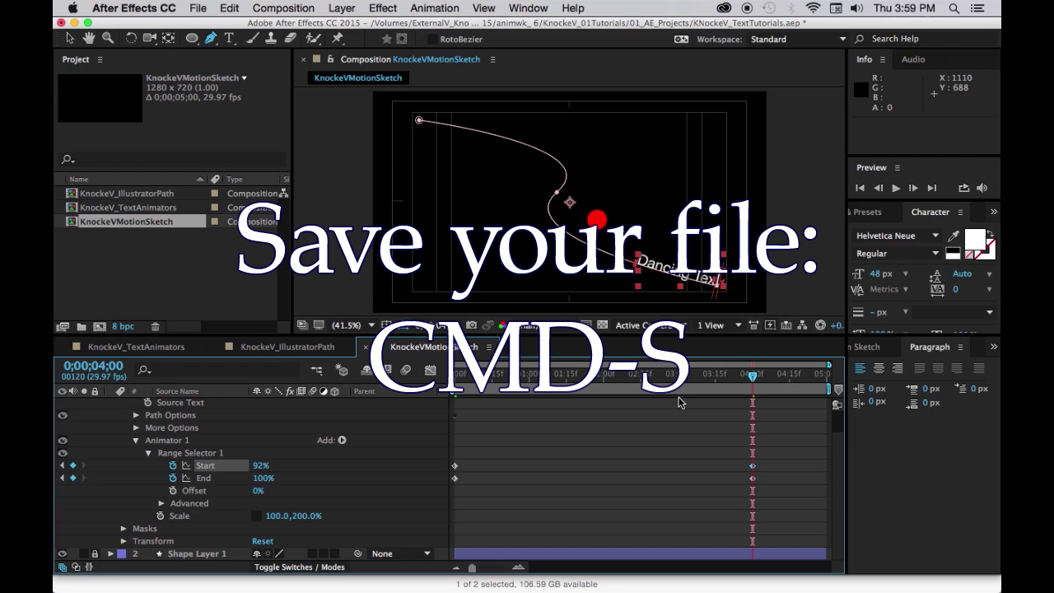
{"action": "key", "text": "super+s"}
{"action": "key", "text": "space"}
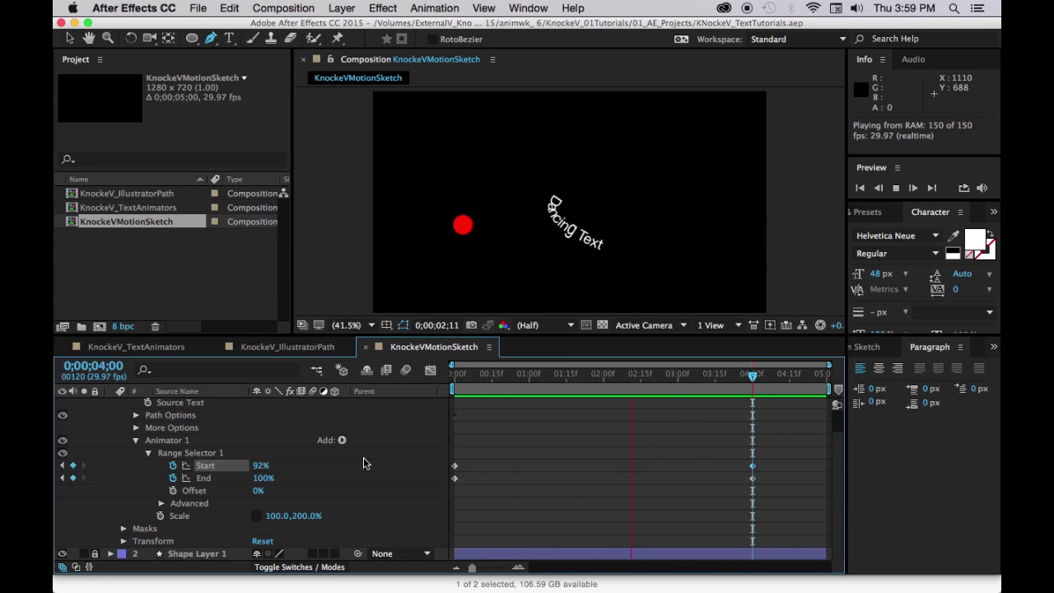
Stop the preview, add a 100% range Start keyframe at 0;00;04;05, and enable frame blending.
{"action": "left_click", "coordinate": [894, 190]}
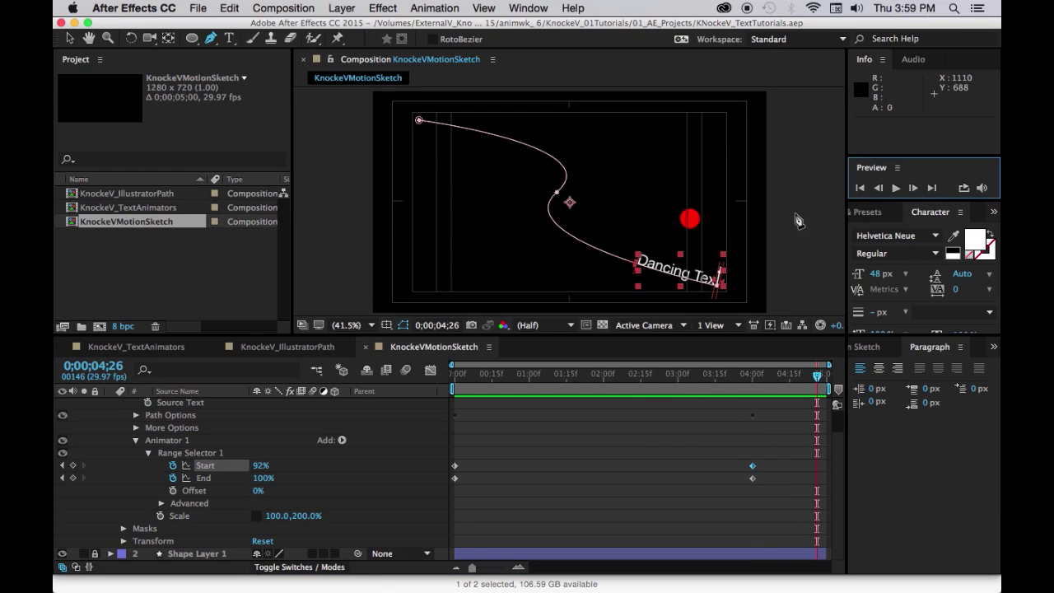
{"action": "left_click", "coordinate": [817, 376]}
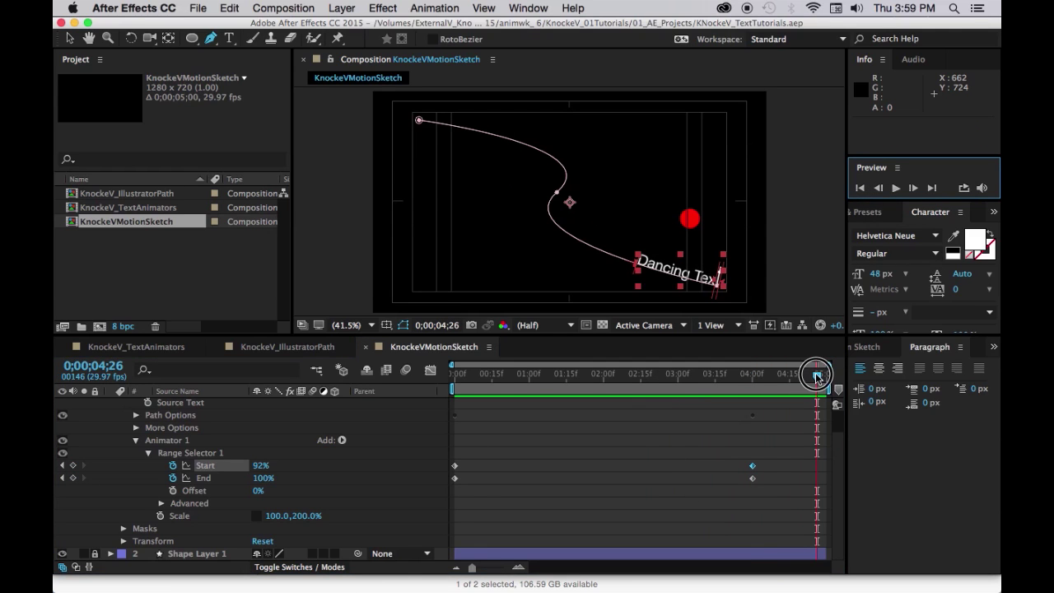
{"action": "left_click_drag", "start_coordinate": [818, 376], "coordinate": [762, 399]}
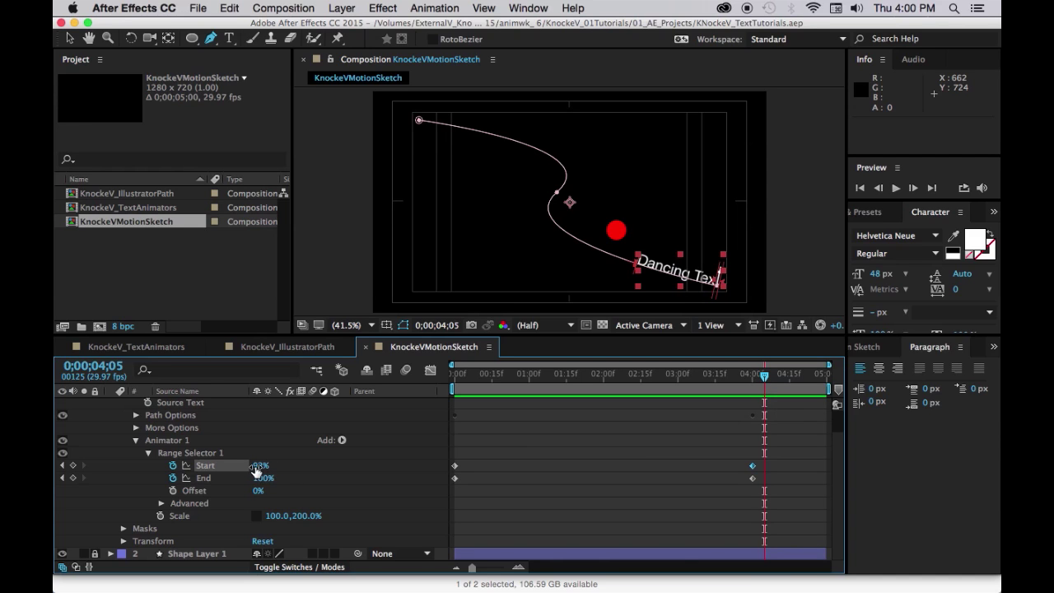
{"action": "left_click_drag", "start_coordinate": [257, 471], "coordinate": [365, 468]}
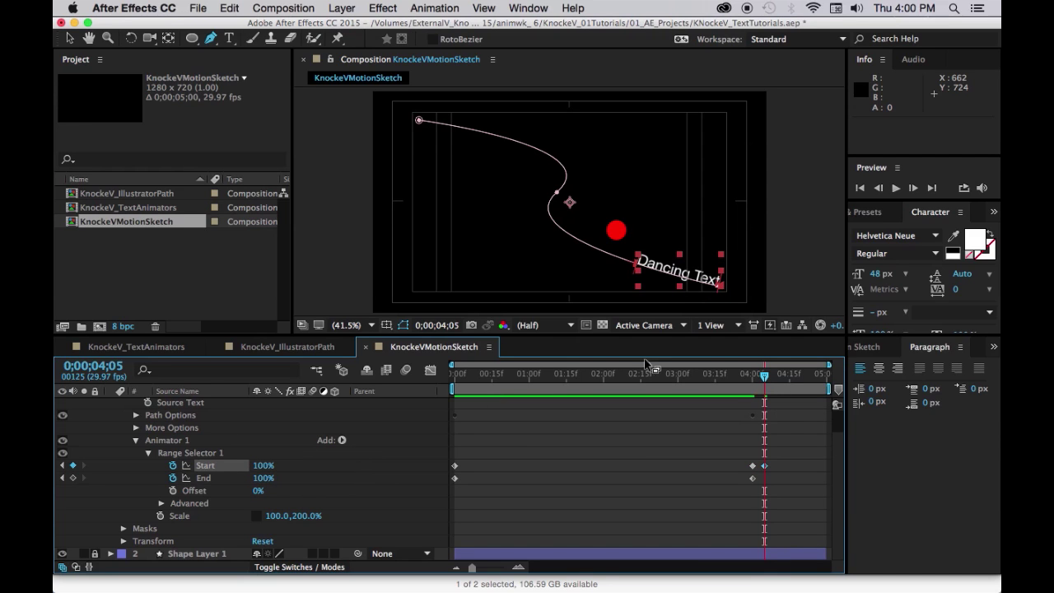
{"action": "left_click_drag", "start_coordinate": [765, 376], "coordinate": [400, 322]}
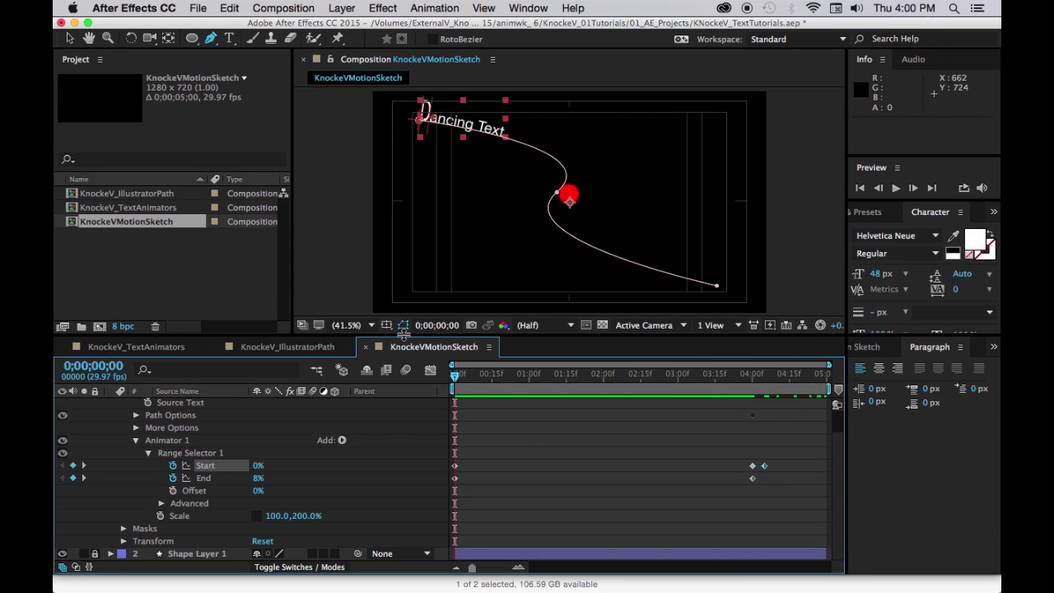
{"action": "left_click", "coordinate": [386, 370]}
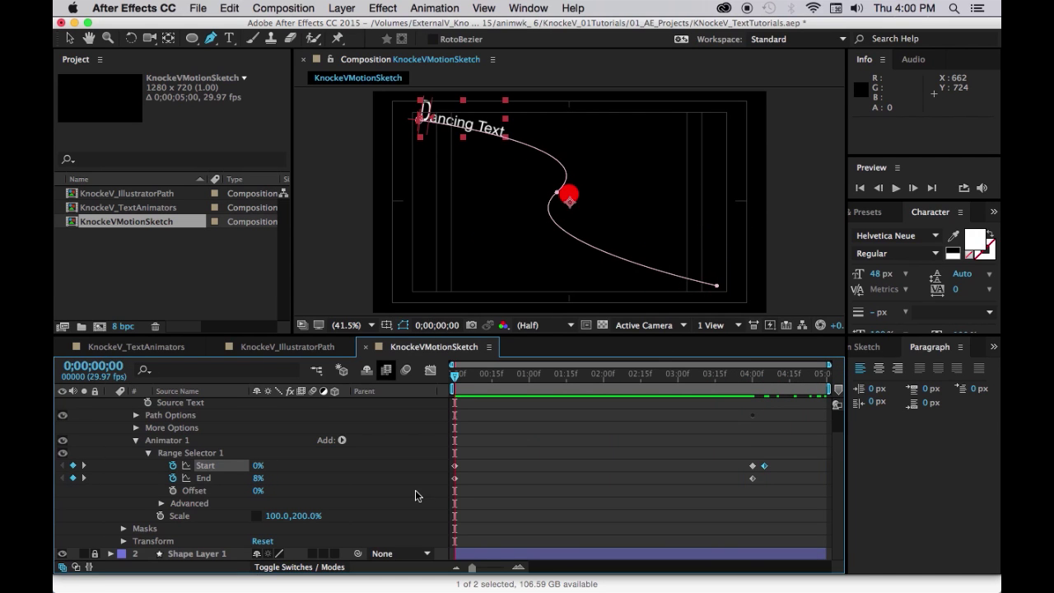
Add an RGB Fill Color property, initially red, to Animator 1.
{"action": "left_click", "coordinate": [343, 442]}
{"action": "mouse_move", "coordinate": [376, 440]}
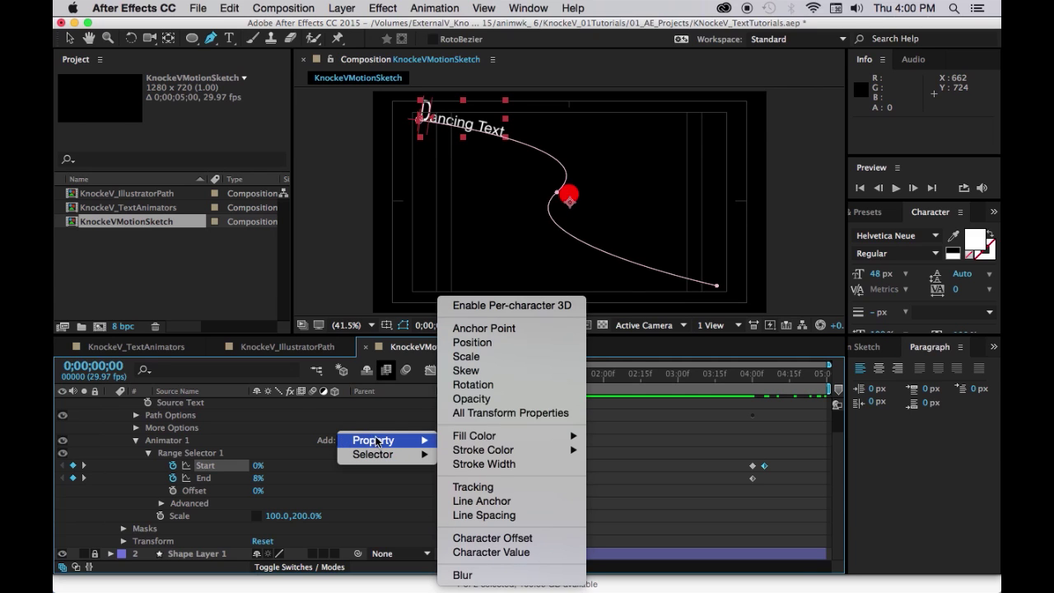
{"action": "mouse_move", "coordinate": [504, 442]}
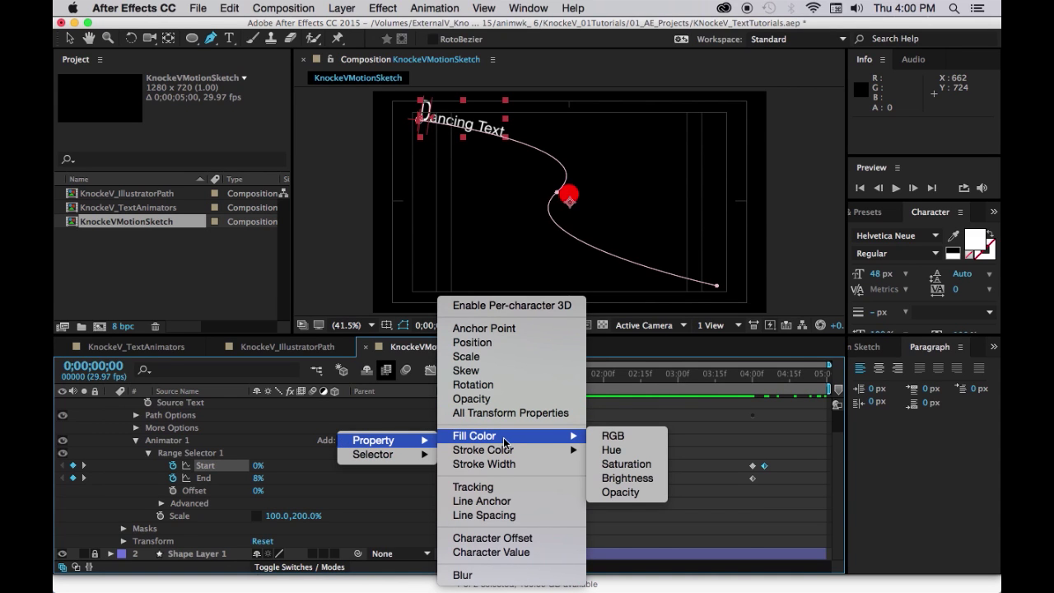
{"action": "left_click", "coordinate": [611, 436]}
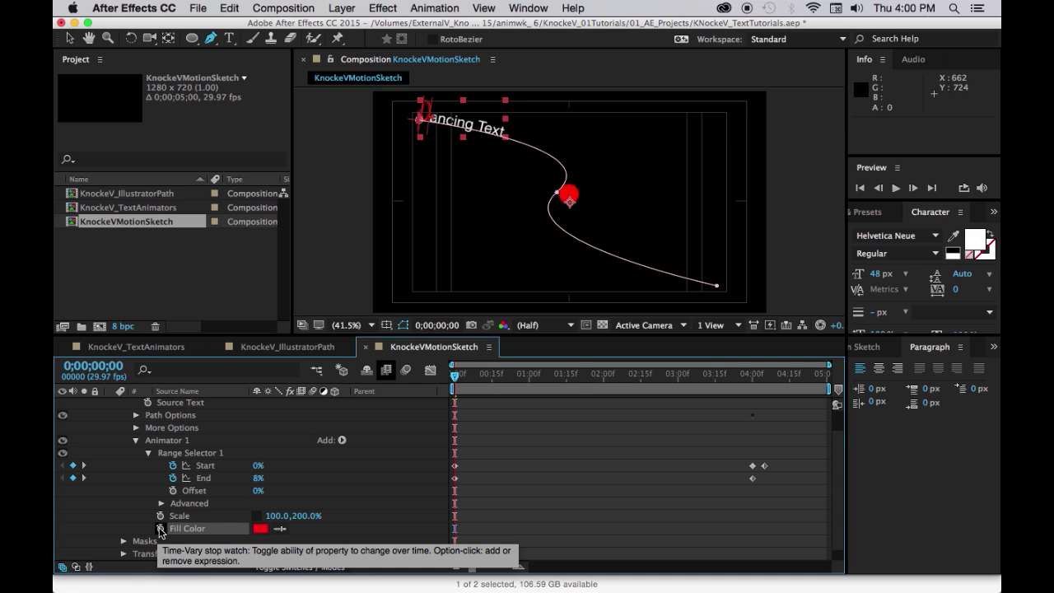
Keyframe Fill Color as red at the first frame and blue at 0;00;04;00.
{"action": "left_click", "coordinate": [159, 529]}
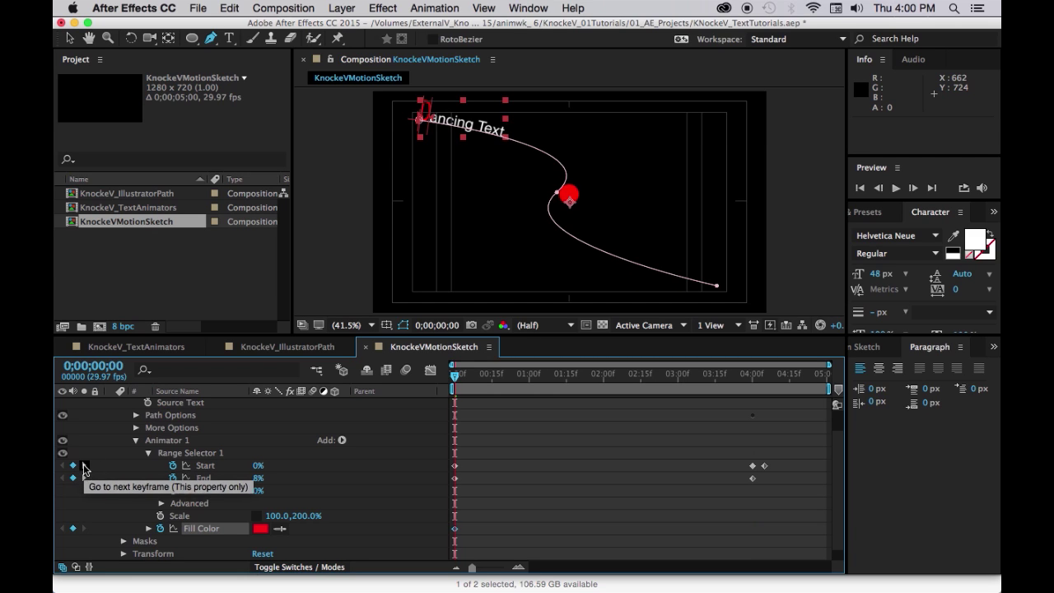
{"action": "left_click", "coordinate": [84, 468]}
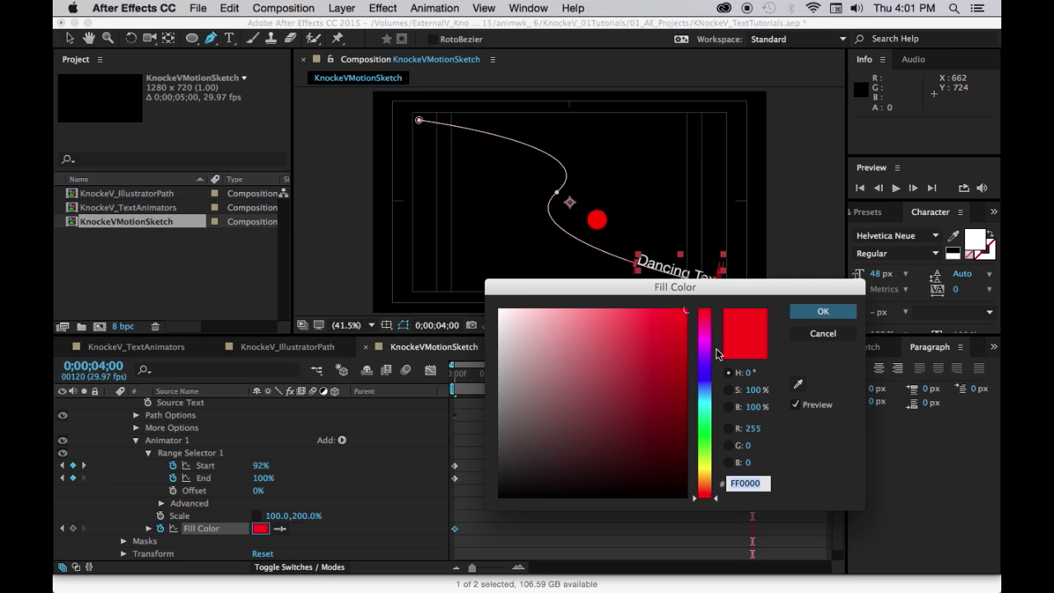
{"action": "left_click", "coordinate": [706, 377]}
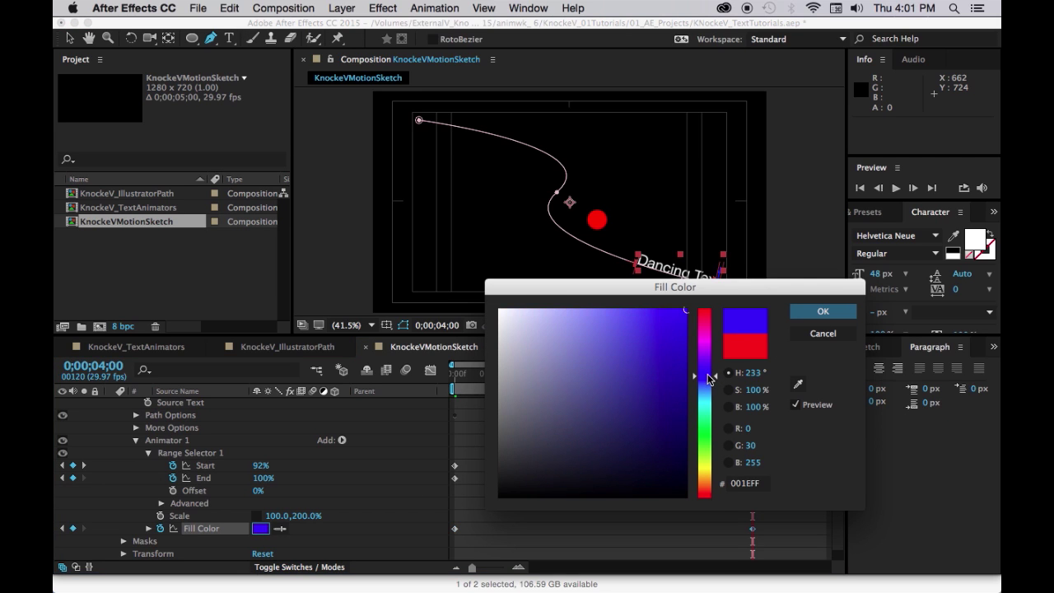
{"action": "left_click", "coordinate": [826, 310]}
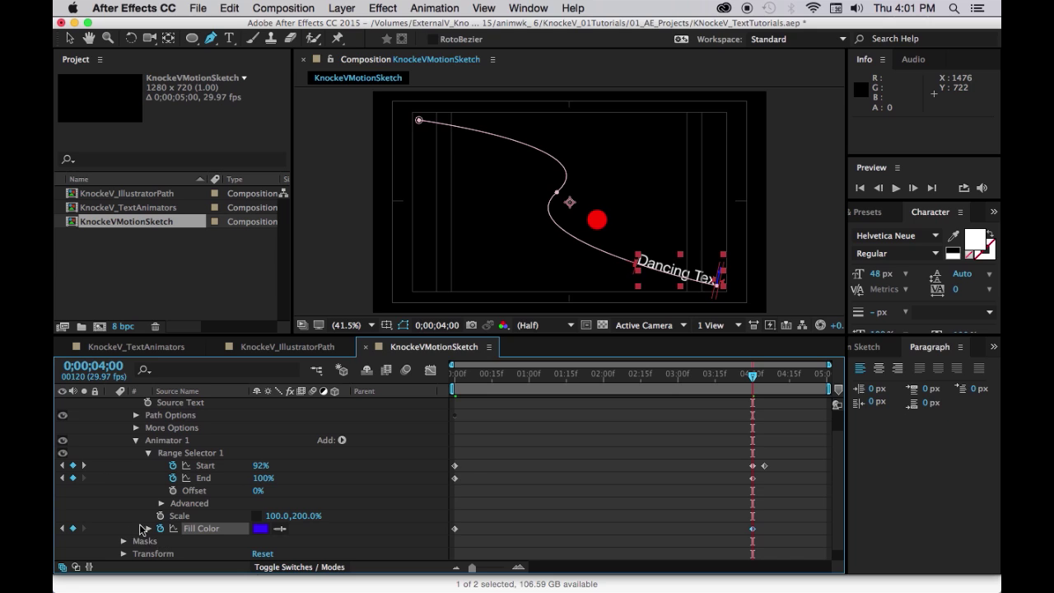
Set Fill Color to white at the next Start keyframe, 0;00;04;05.
{"action": "left_click", "coordinate": [84, 466]}
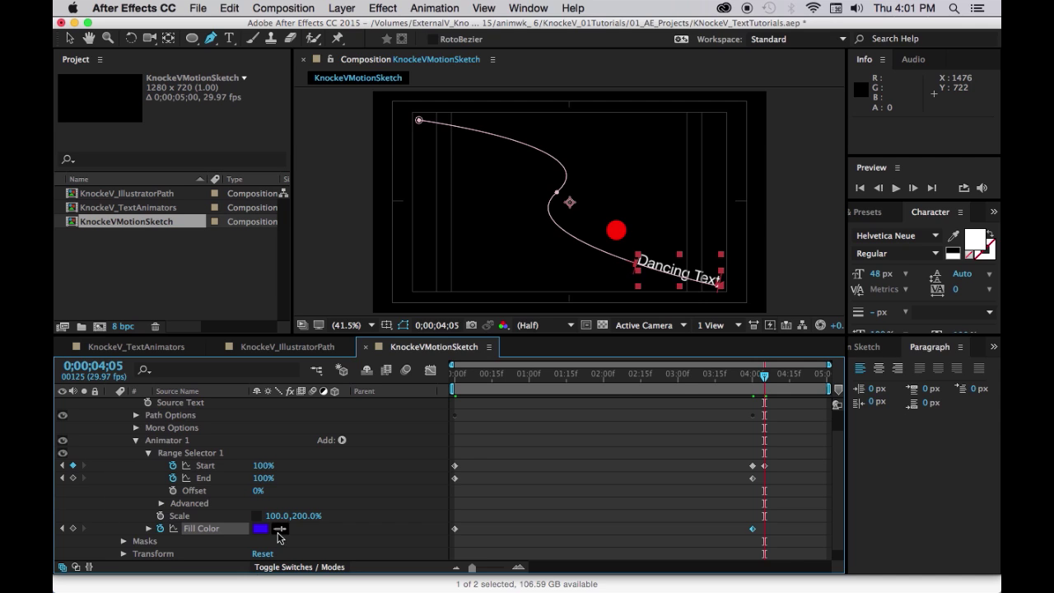
{"action": "left_click", "coordinate": [261, 529]}
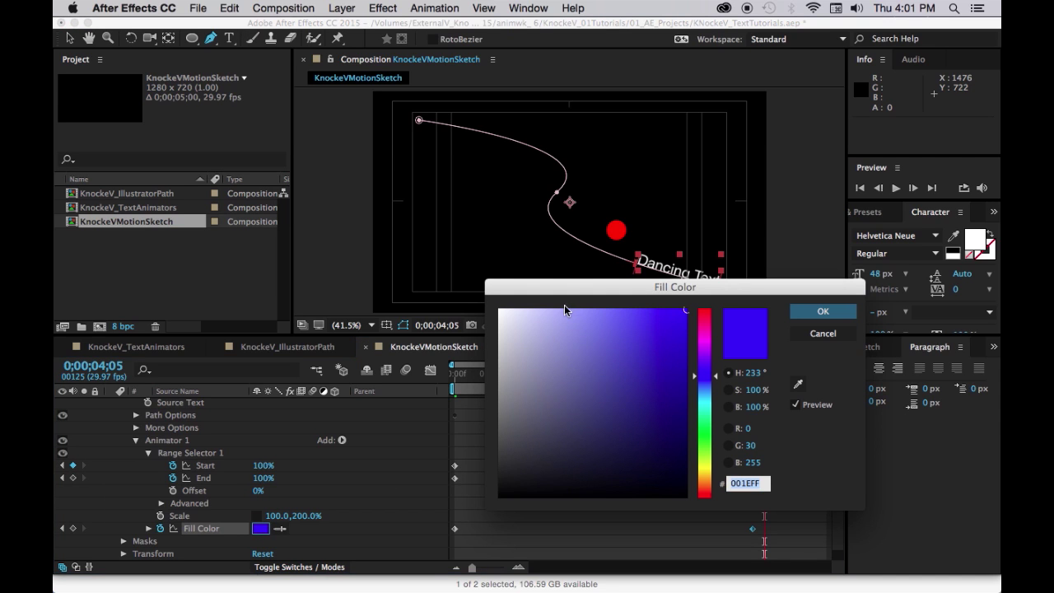
{"action": "left_click", "coordinate": [501, 312]}
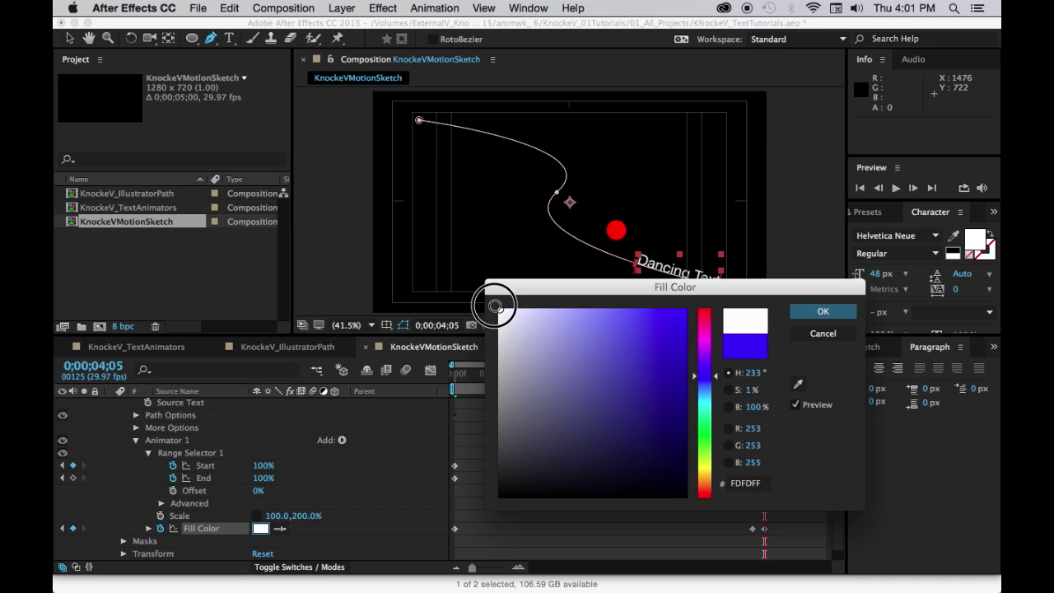
{"action": "left_click", "coordinate": [798, 313]}
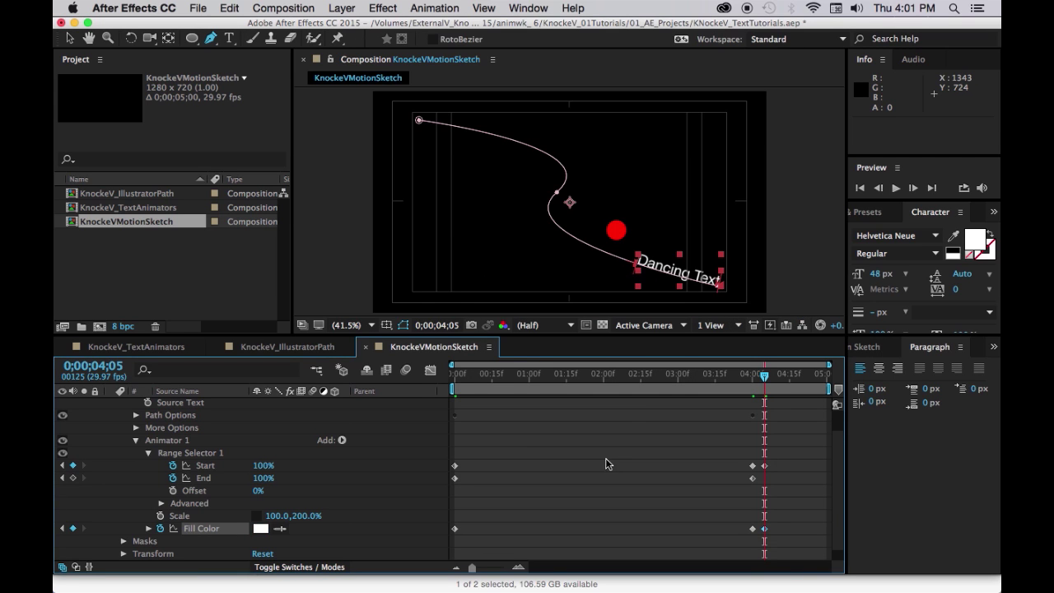
{"action": "key", "text": "super+s"}
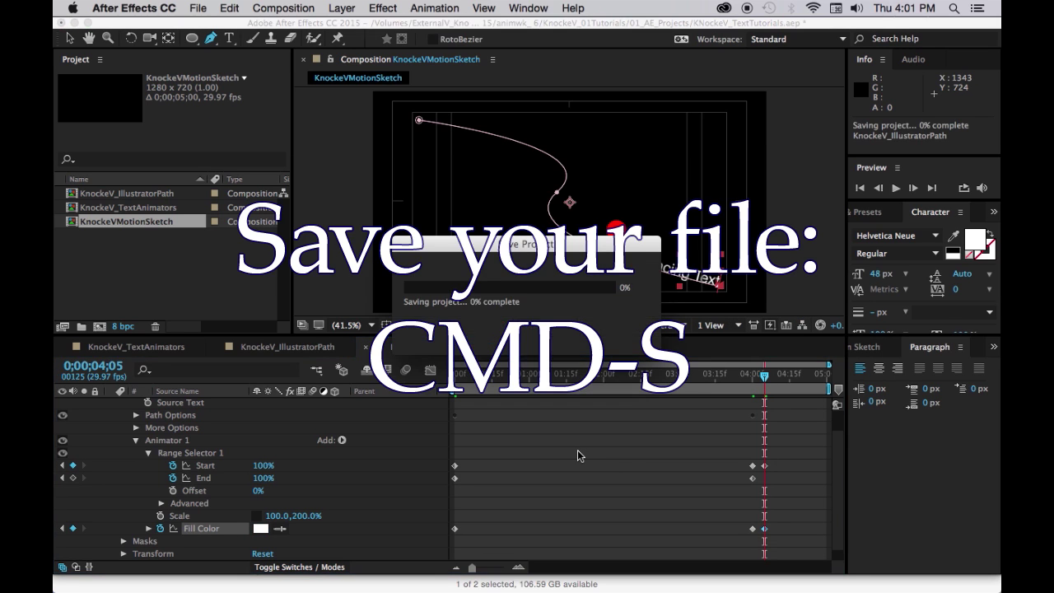
{"action": "key", "text": "space"}
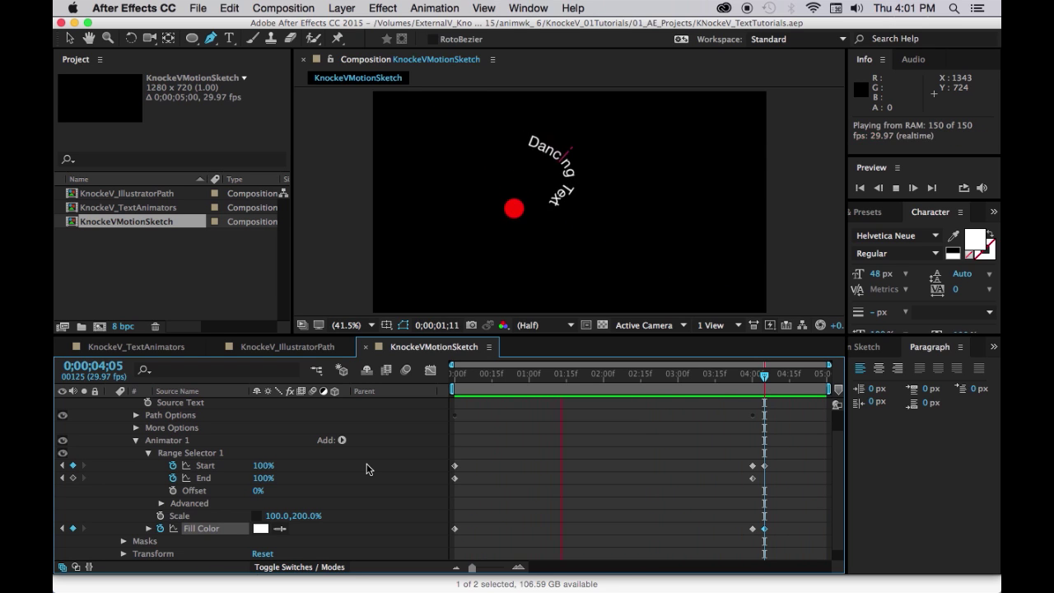
{"action": "left_click", "coordinate": [860, 188]}
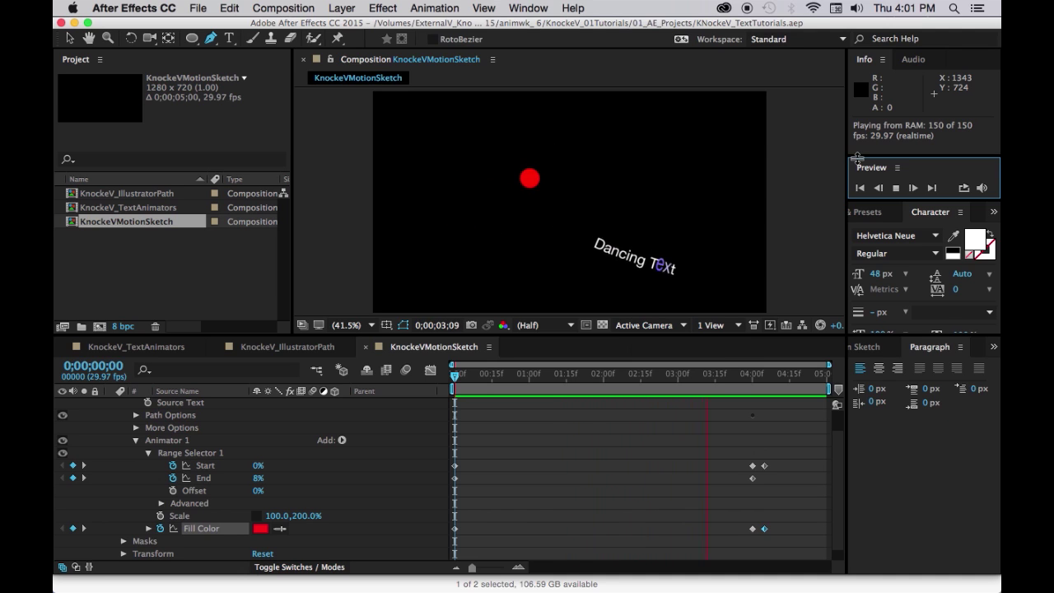
{"action": "left_click", "coordinate": [896, 189]}
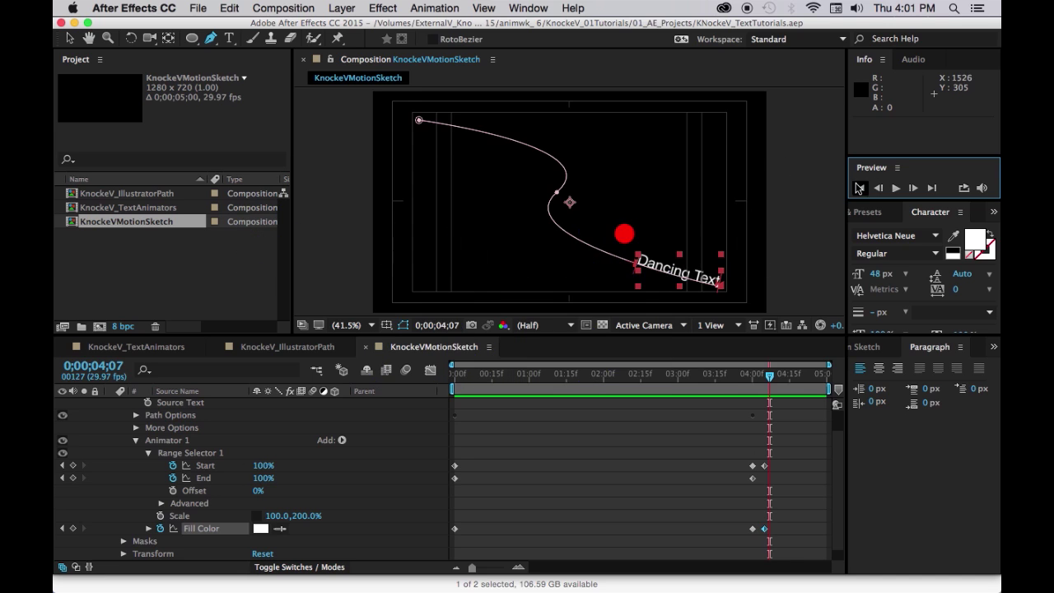
{"action": "left_click", "coordinate": [859, 188]}
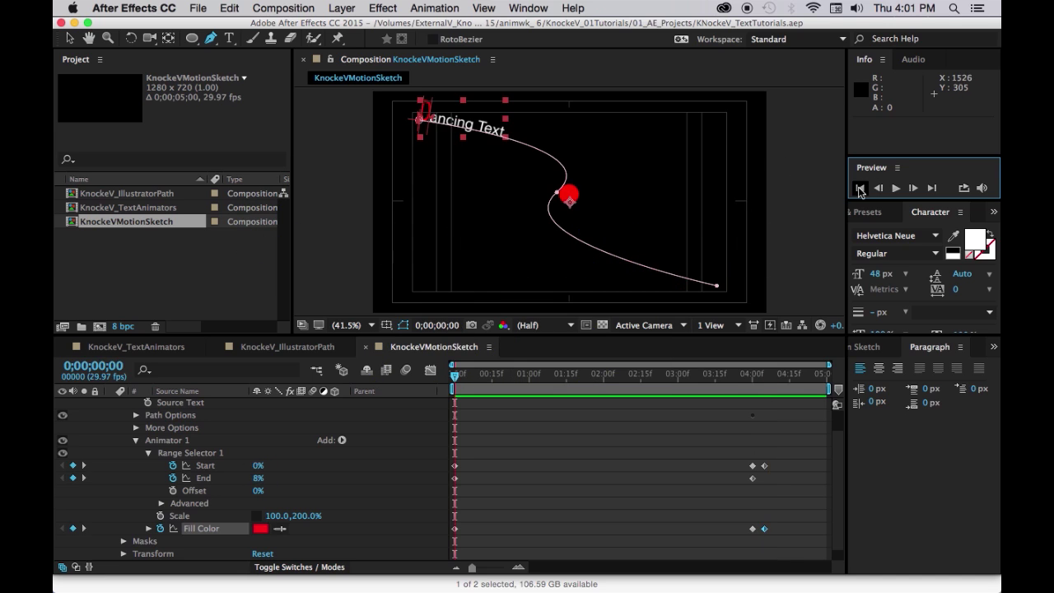